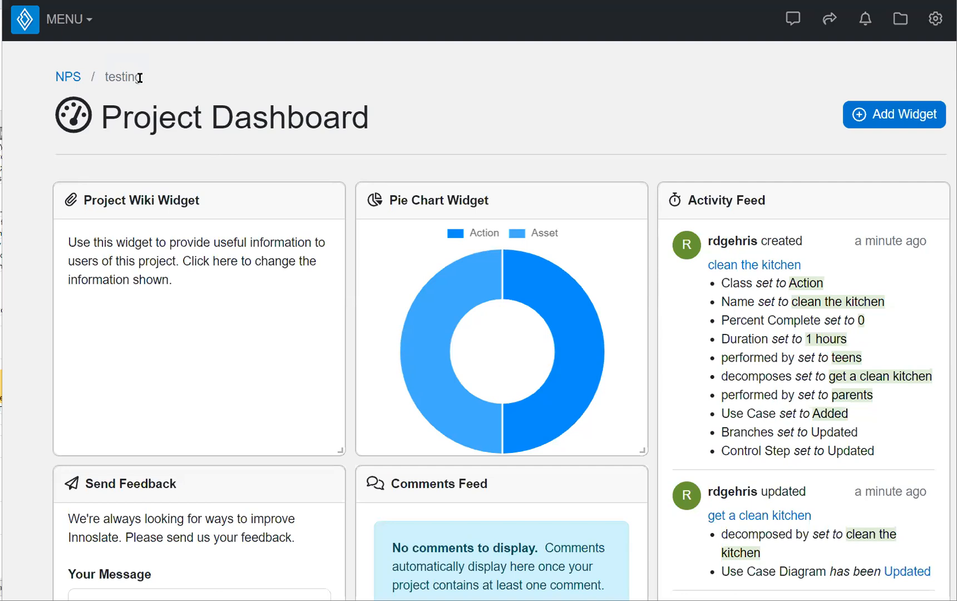
Open the Manage Diagrams Dashboard from the main menu's General > Diagrams entry
click(64, 22)
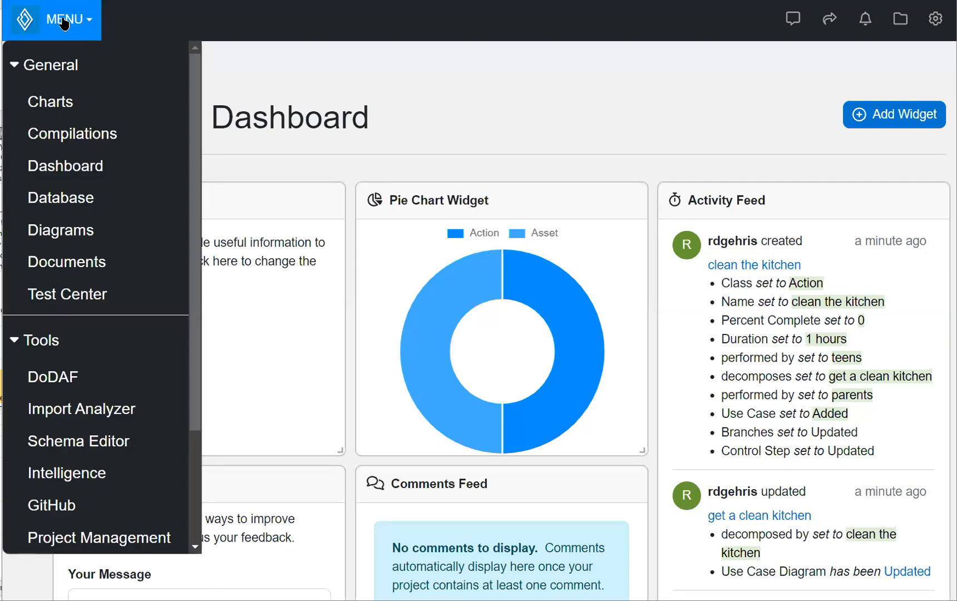
click(76, 237)
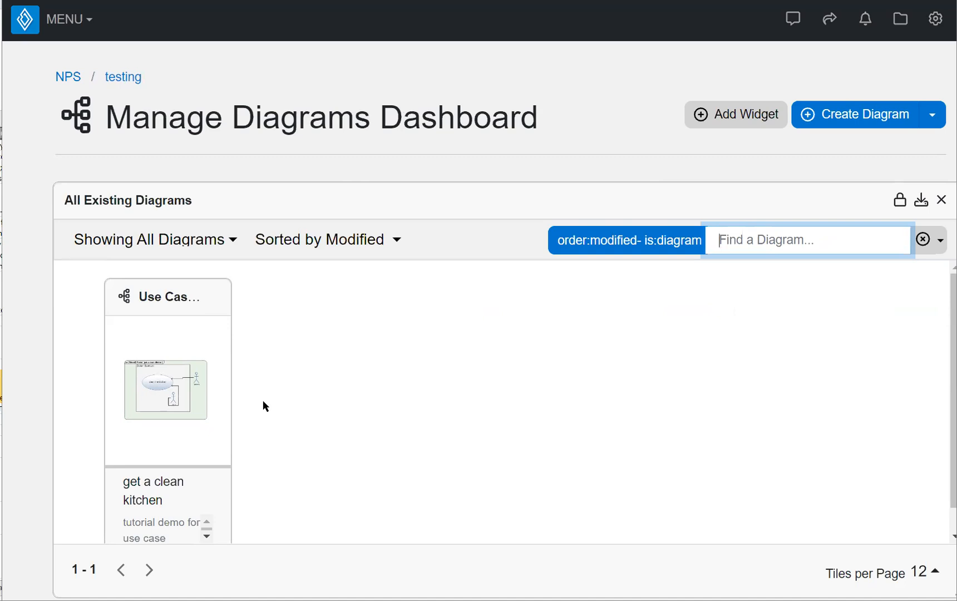
Start a new diagram and choose Sequence Diagram as its type
click(849, 117)
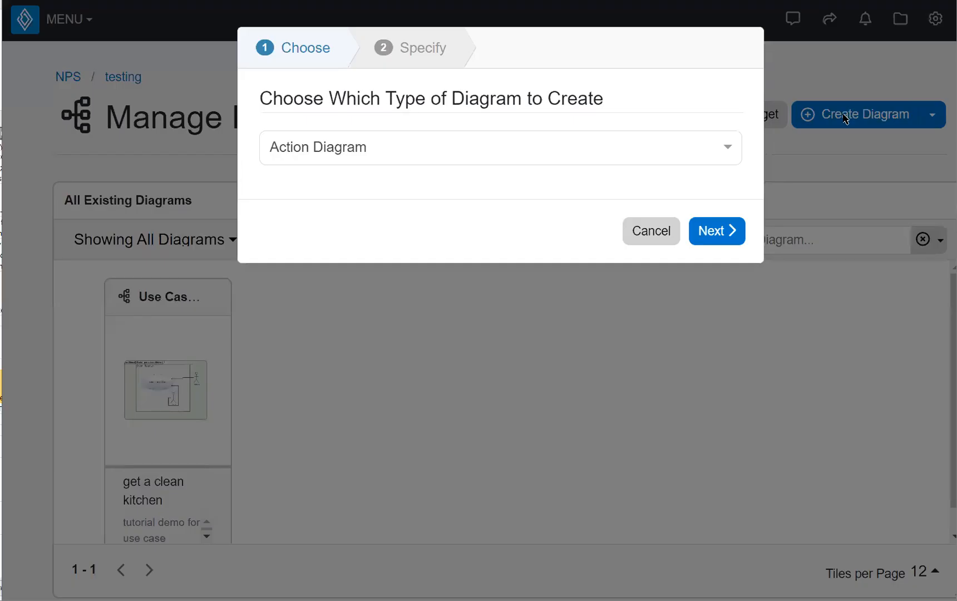
click(731, 151)
scroll(443, 355, down, 2)
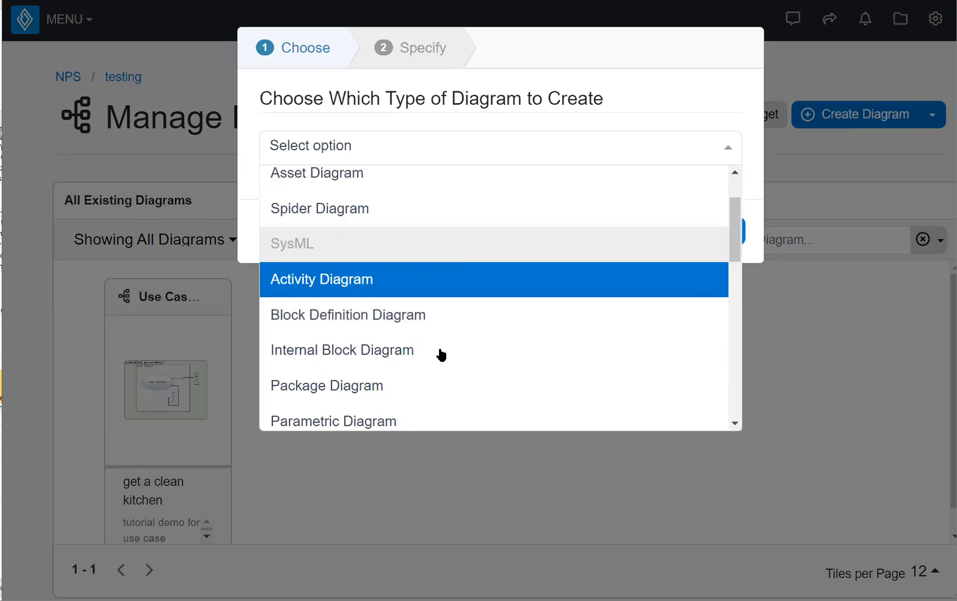
scroll(441, 355, down, 3)
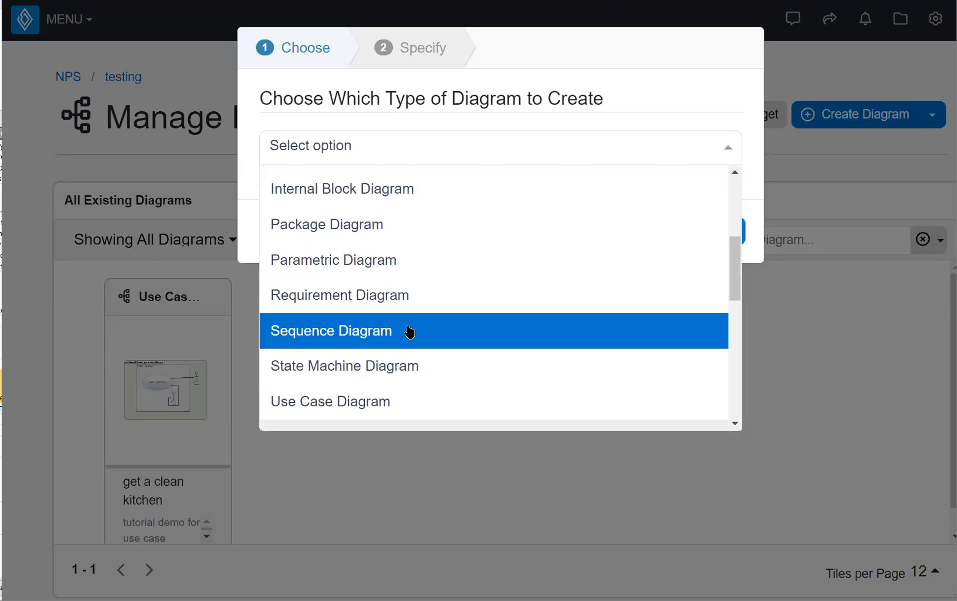
click(371, 330)
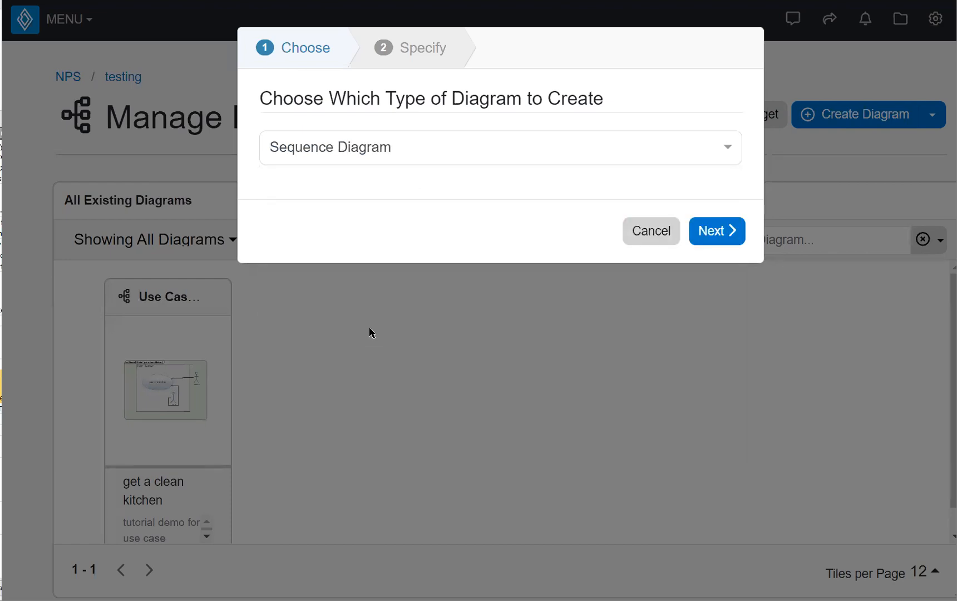
Name the diagram 'run the dishwsher', describe it as 'example diagram using a person and automatic dishwasher', and finish
click(711, 232)
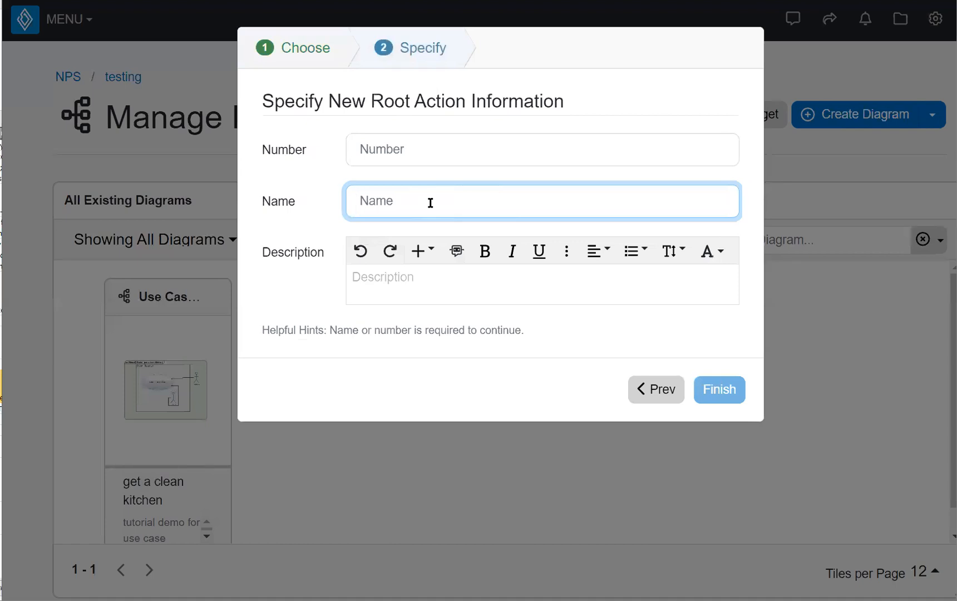
text(ru)
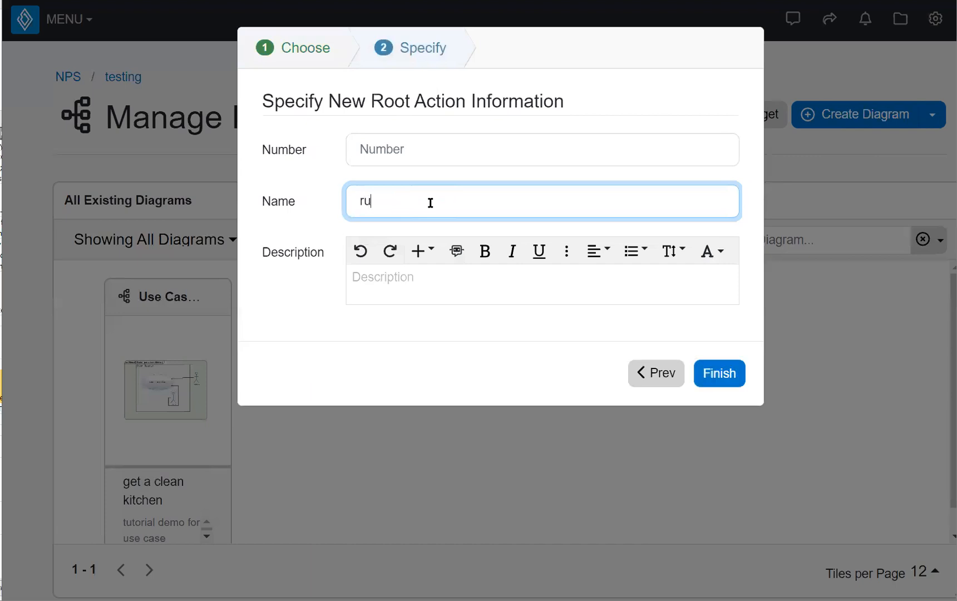
text(n the dishwasher)
click(436, 278)
text(example )
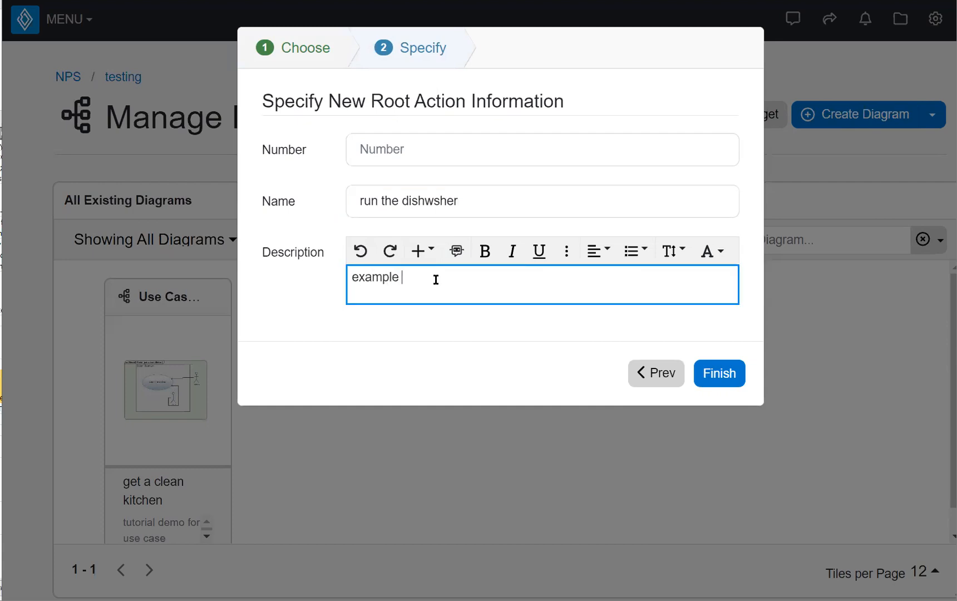
text(diagram using )
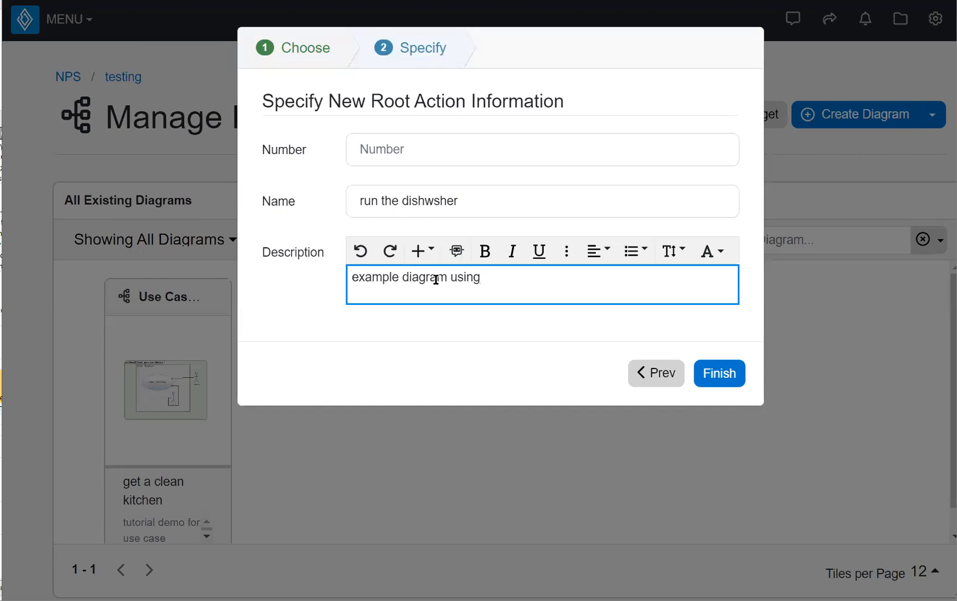
text(a person and dishwa)
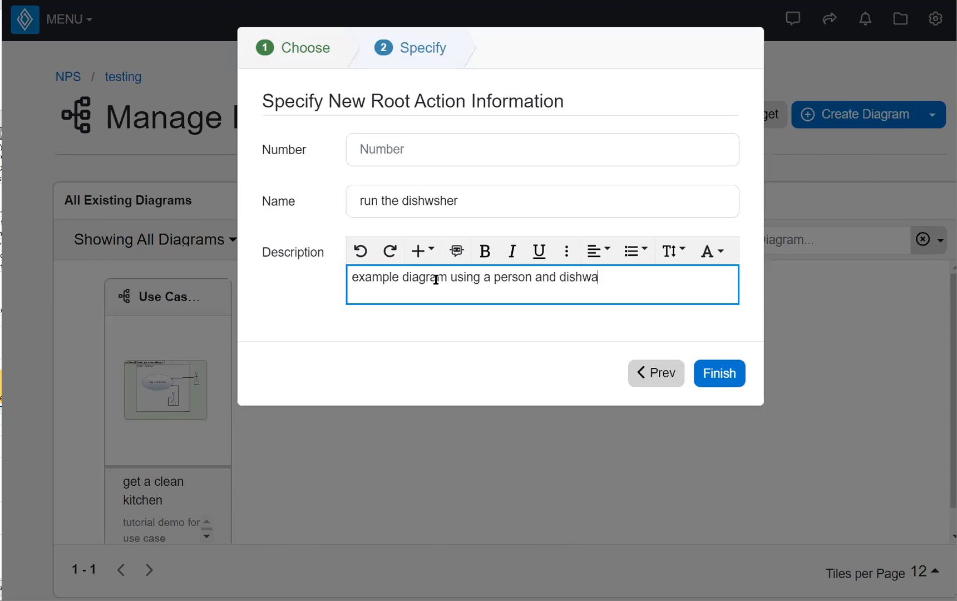
text(s)
key(BackSpace)
key(BackSpace)
key(BackSpace)
key(BackSpace)
key(BackSpace)
key(BackSpace)
key(BackSpace)
text(automatic dishwasher)
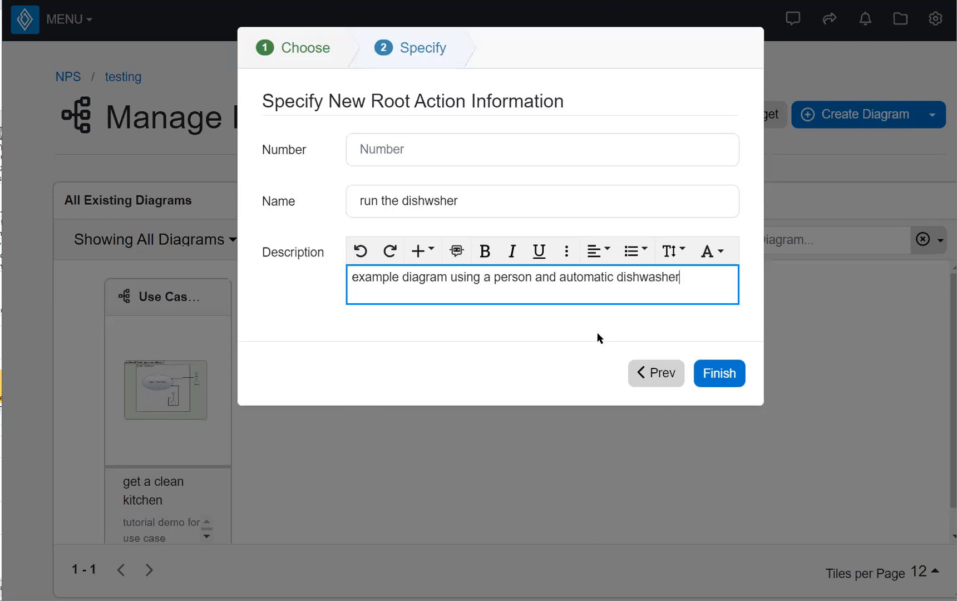
click(728, 375)
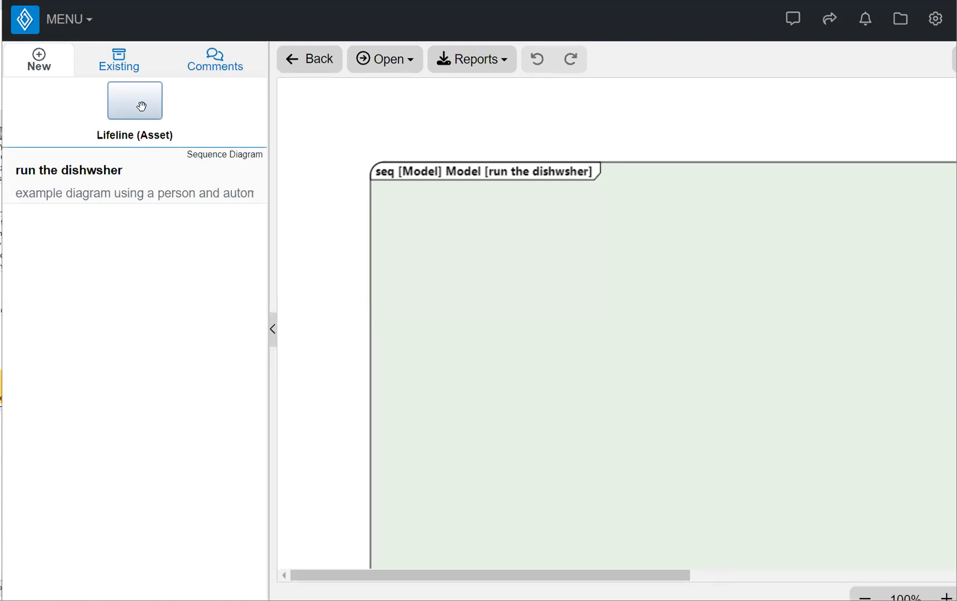
Collapse and then reopen the side panel of diagram elements
click(273, 332)
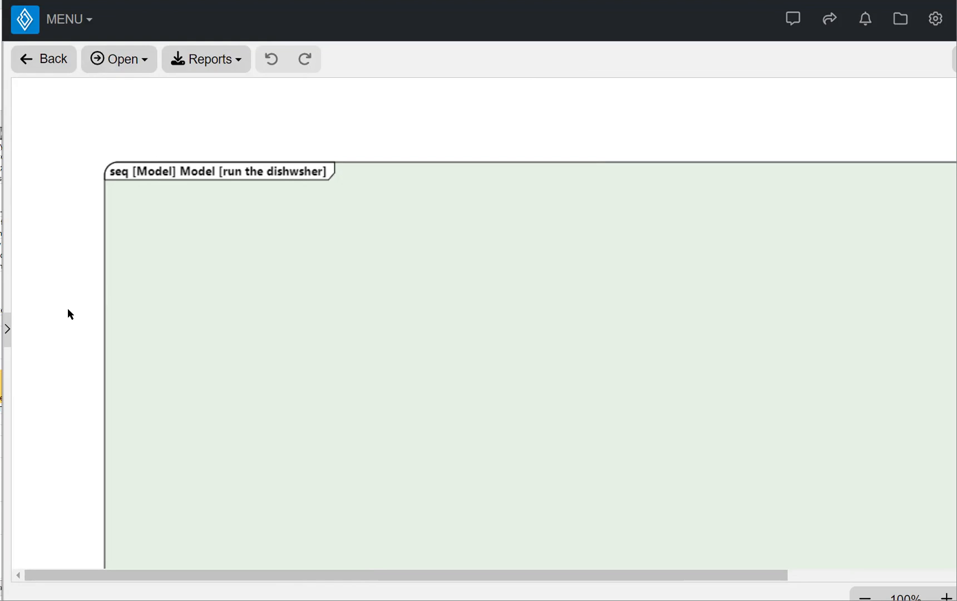
click(7, 331)
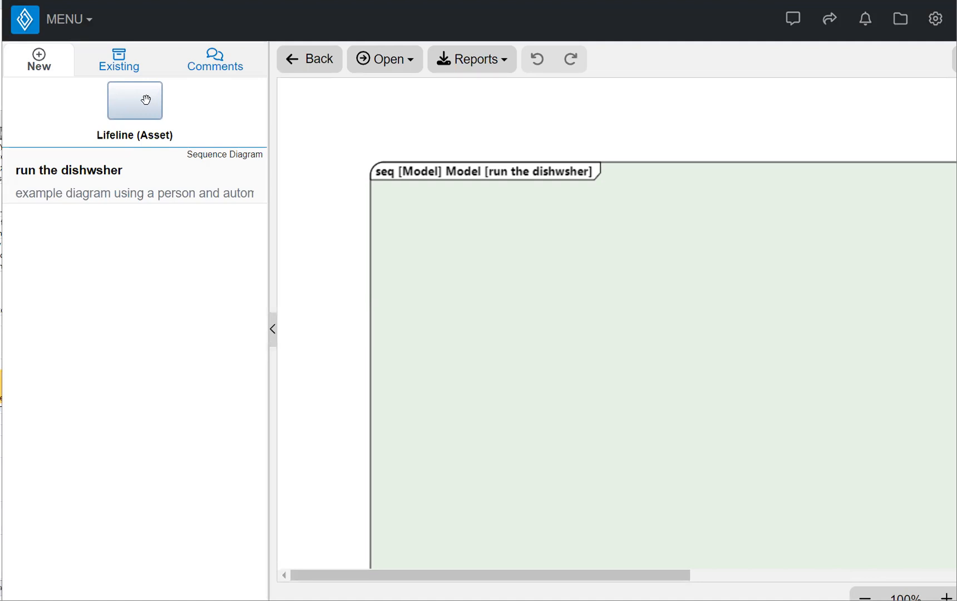
Place a Lifeline (Asset) at the diagram's top-left and name it 'dishwasher'
drag(146, 100, 496, 246)
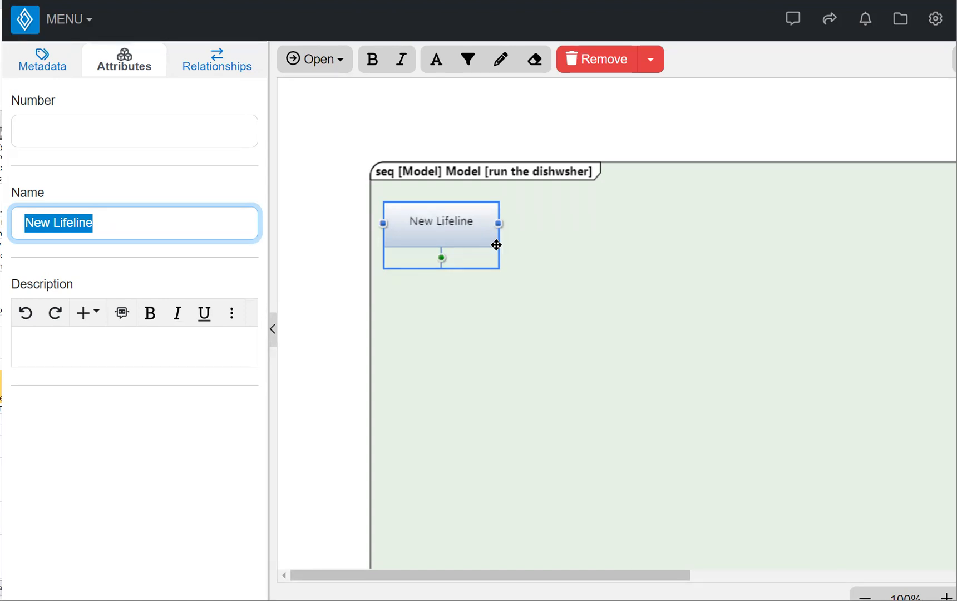
text(dishws)
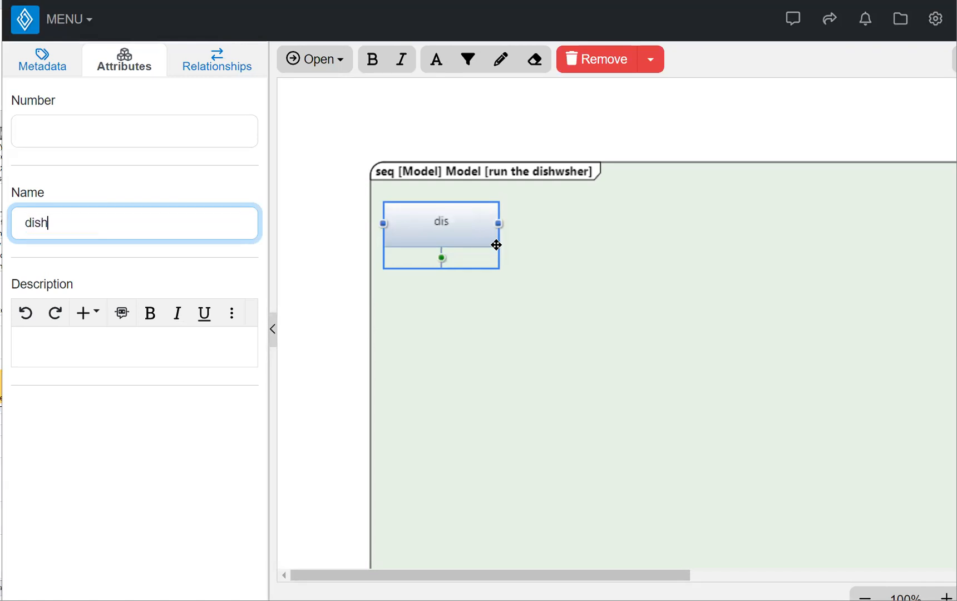
key(BackSpace)
text(asher)
click(541, 320)
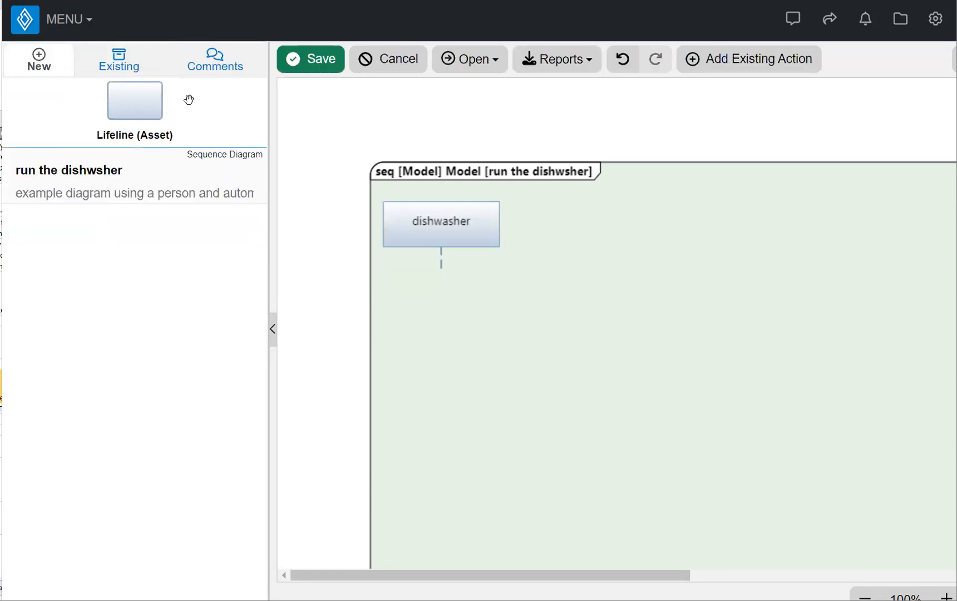
Select the existing 'teens' asset from the Existing tab's entity list
click(118, 57)
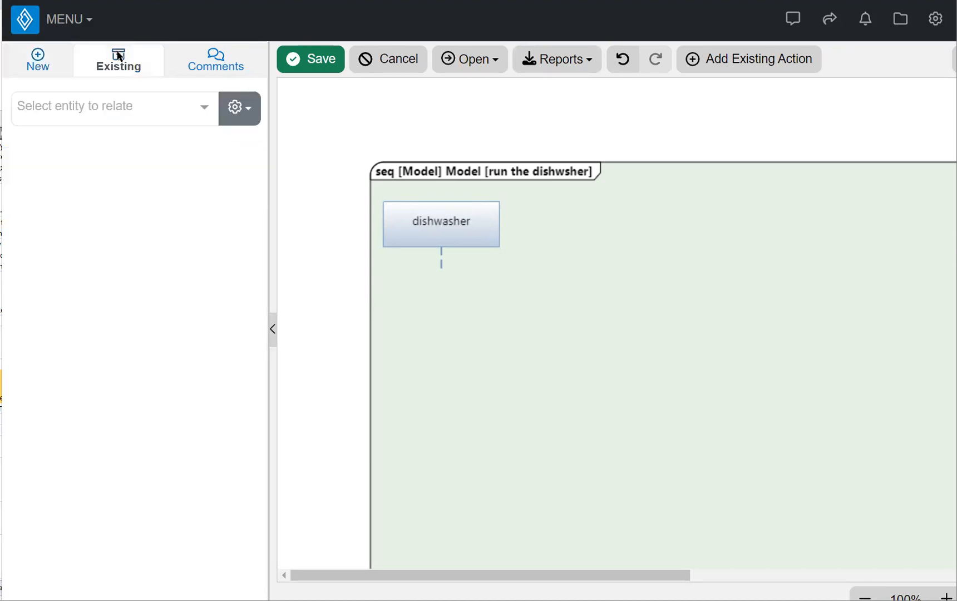
click(114, 110)
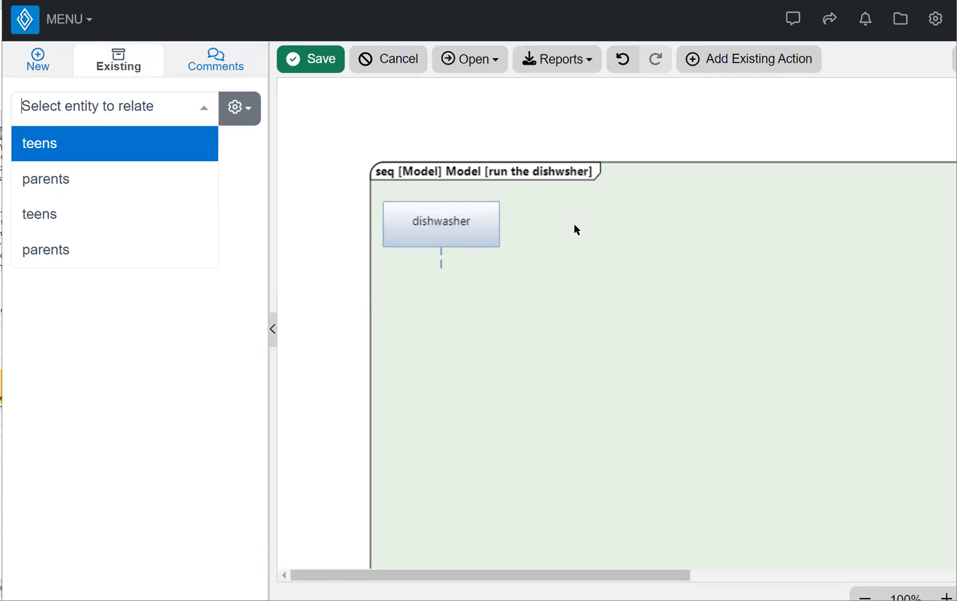
click(84, 145)
click(102, 304)
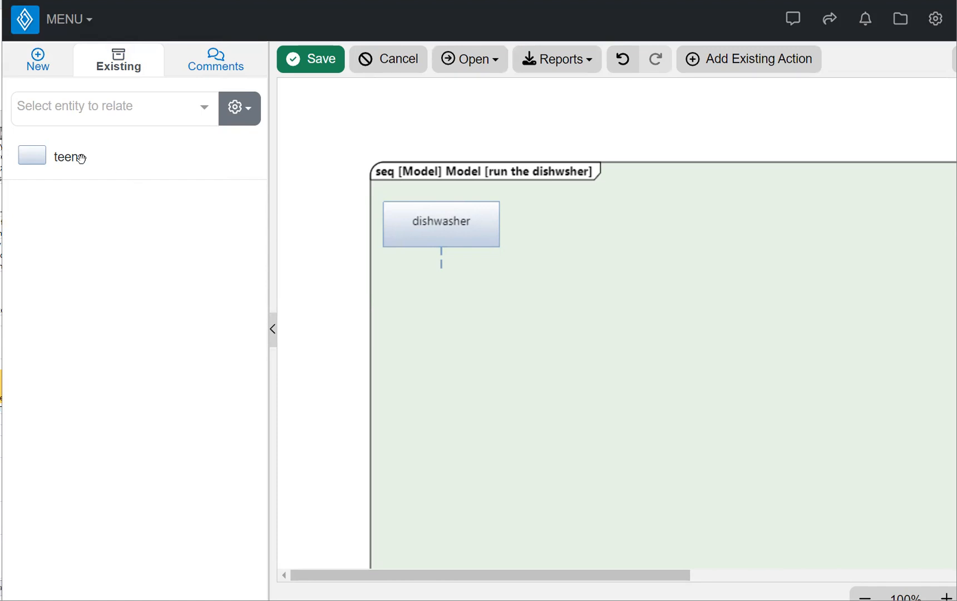
Place 'teens' as a lifeline to the right of dishwasher and select it
mouse_move(35, 156)
mouse_down()
mouse_move(567, 214)
mouse_move(596, 242)
mouse_up()
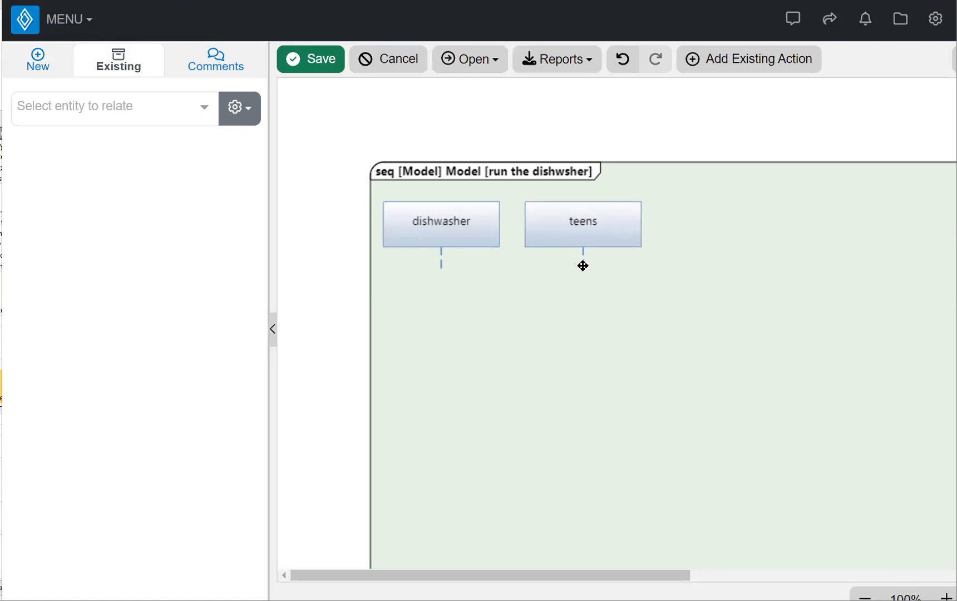
click(583, 265)
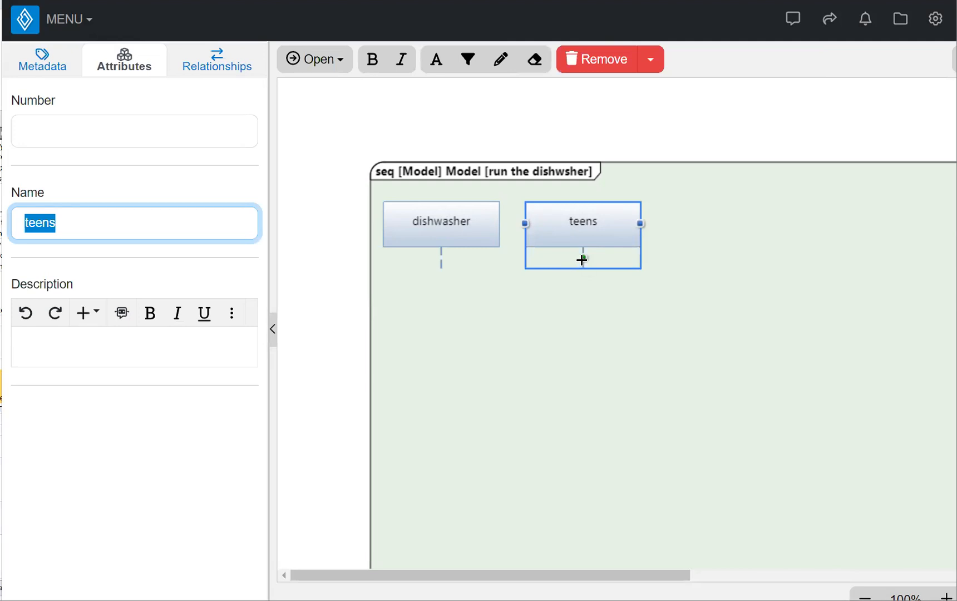
Draw a 'dirty dishes' message from the teens lifeline to the dishwasher lifeline
drag(583, 259, 441, 257)
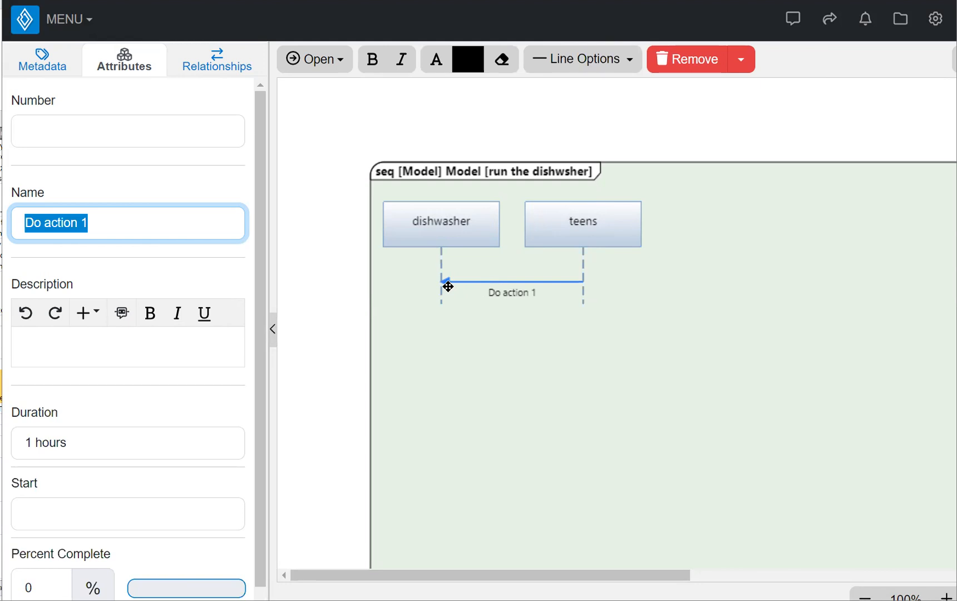
text(dura)
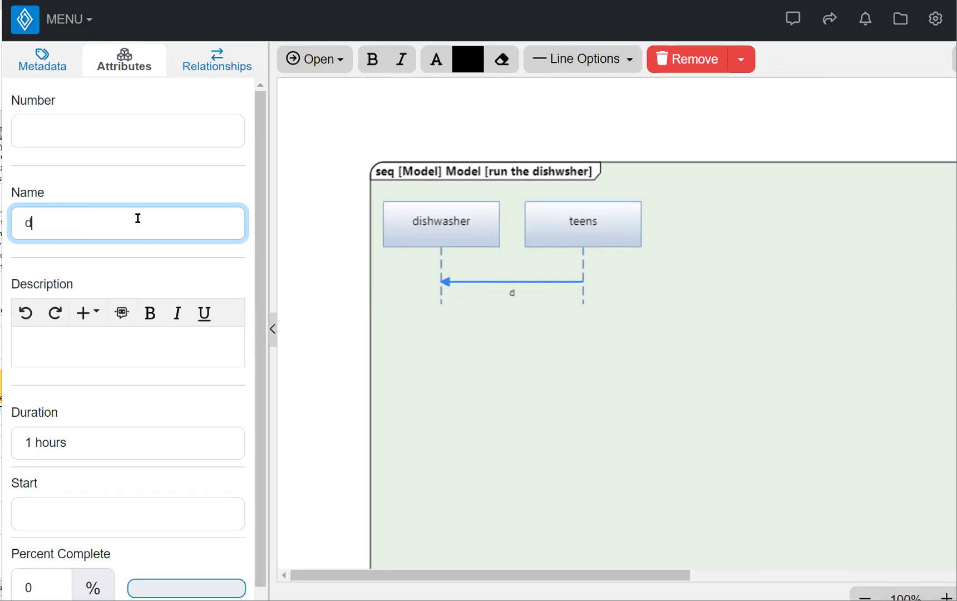
key(BackSpace)
key(BackSpace)
key(BackSpace)
text(irty dishes)
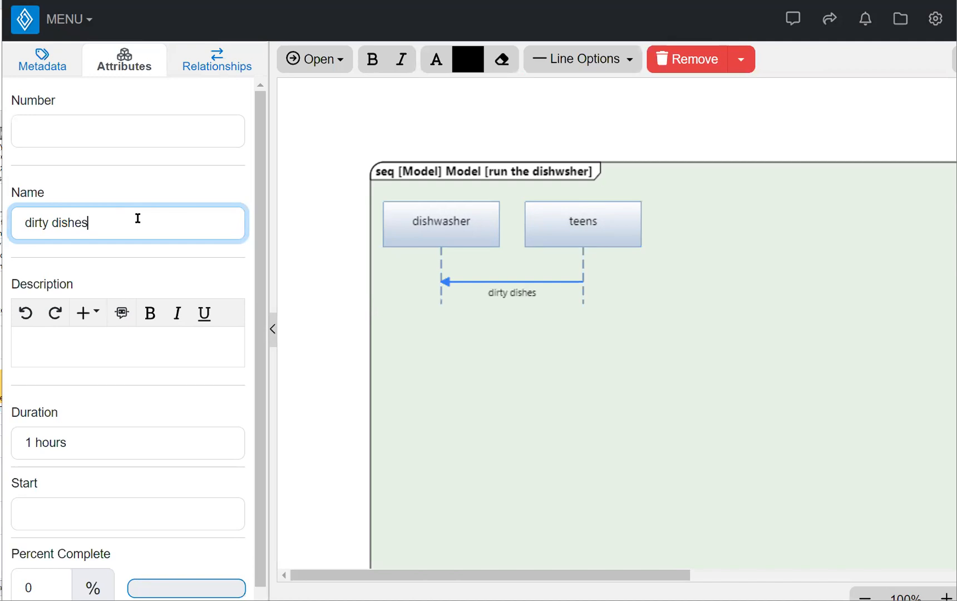
click(512, 337)
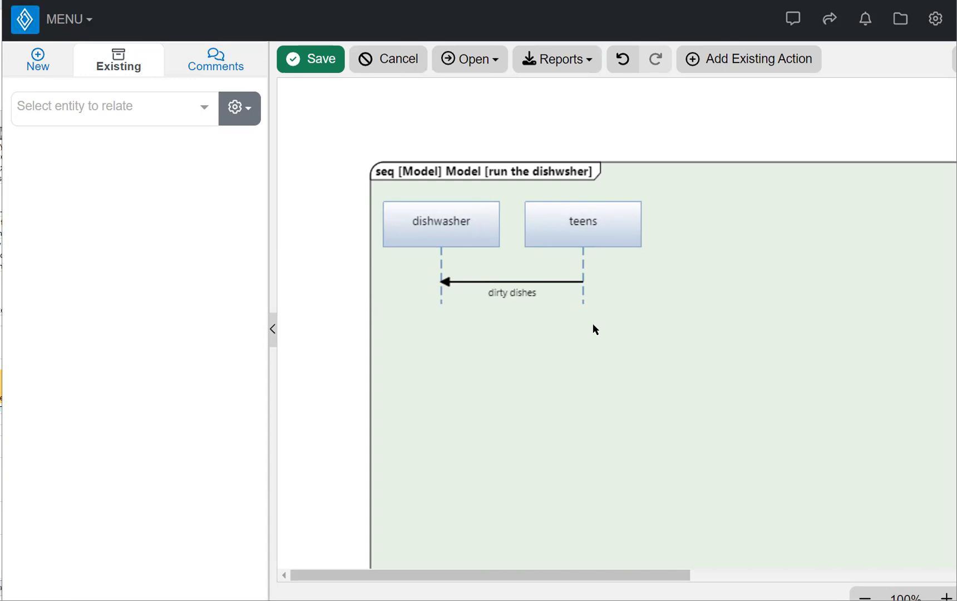
click(583, 295)
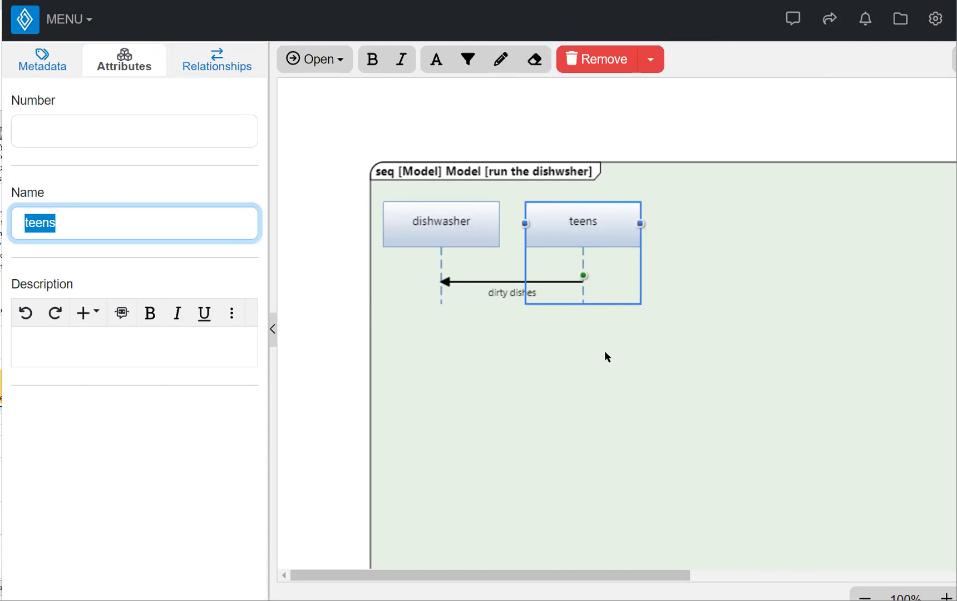
Add a 'soap' message from teens to dishwasher below 'dirty dishes'
drag(583, 275, 443, 296)
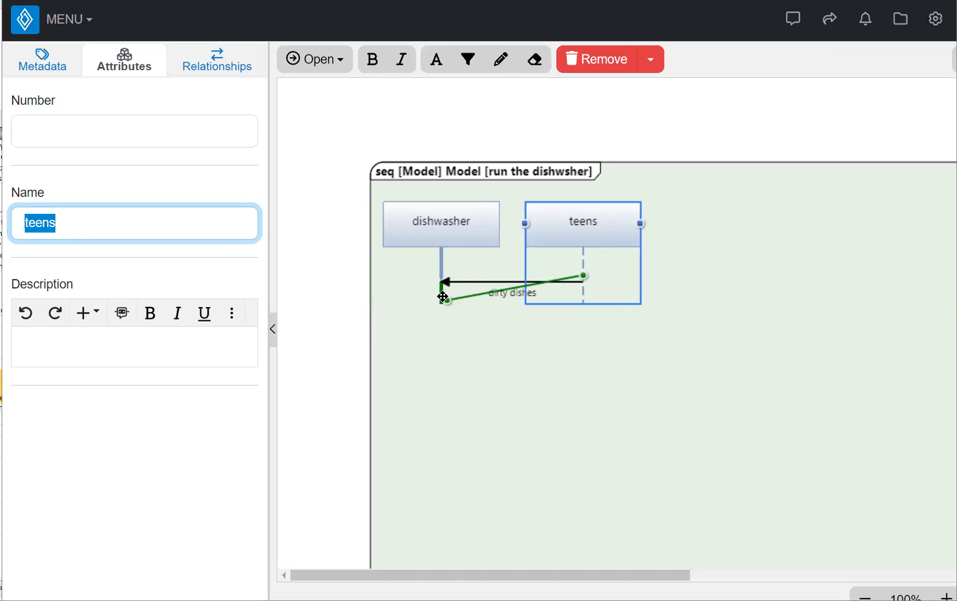
drag(443, 296, 443, 295)
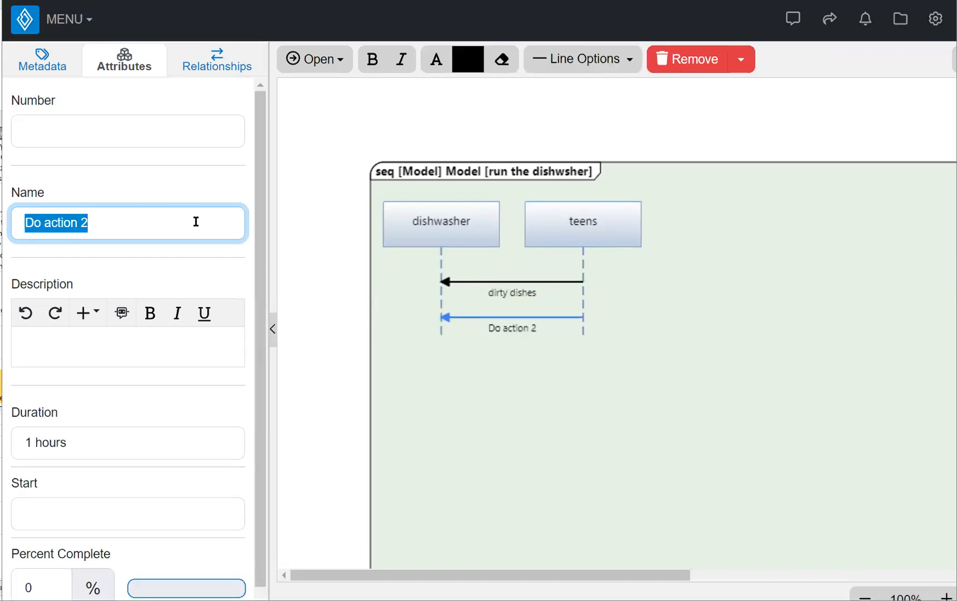
text(soap)
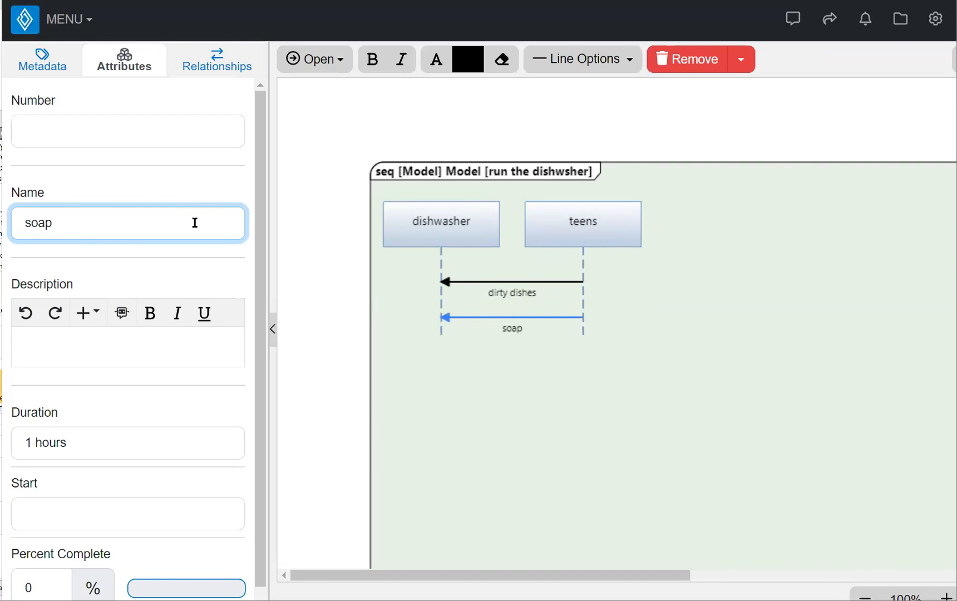
click(531, 363)
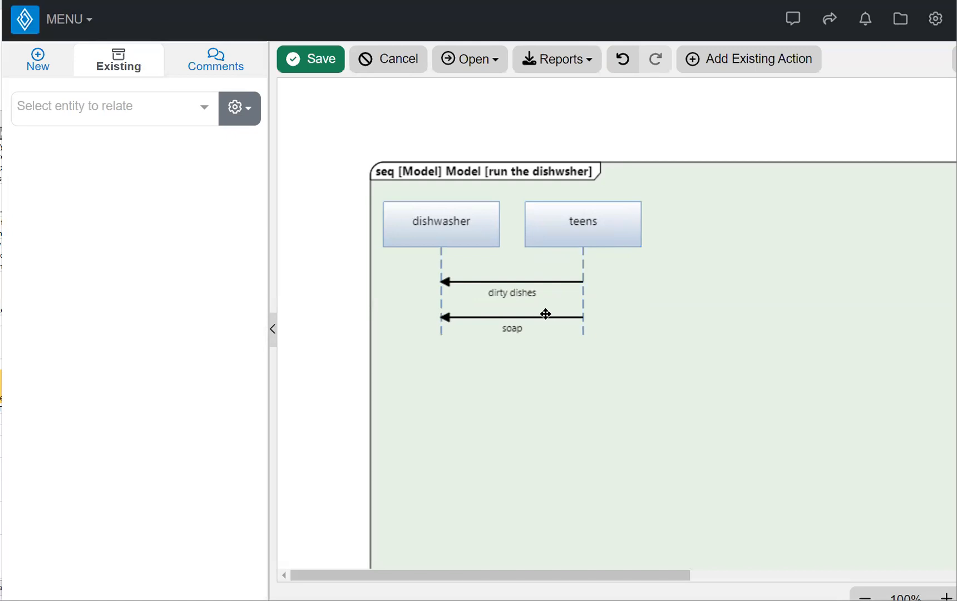
Insert a 'cycle choices' message from teens to dishwasher between 'dirty dishes' and 'soap'
click(584, 295)
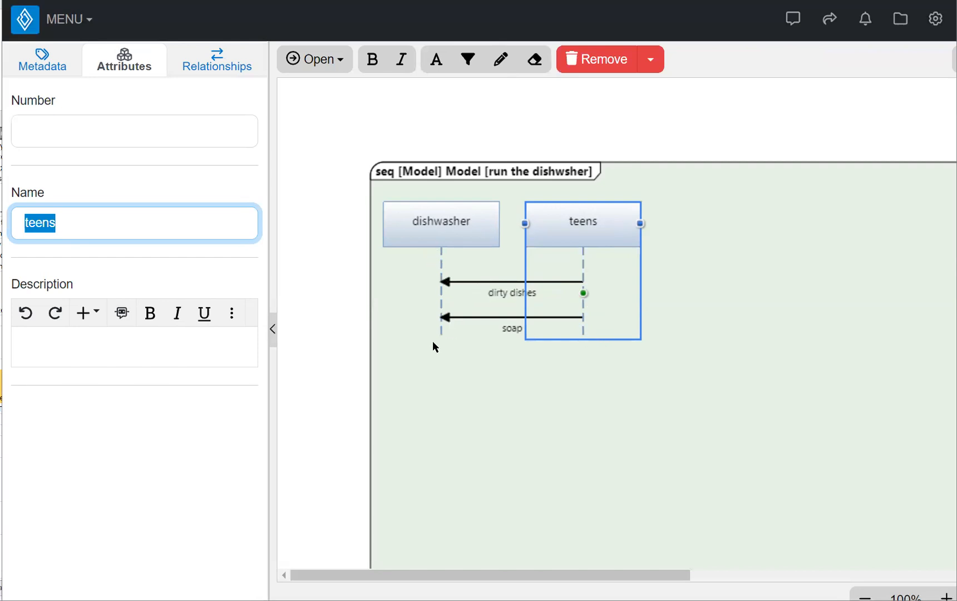
drag(583, 294, 439, 294)
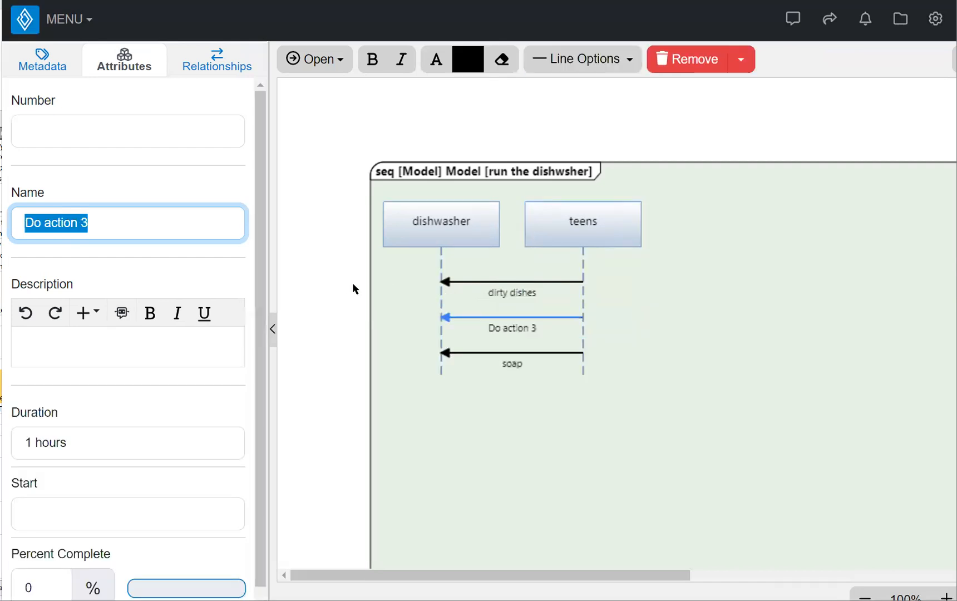
text(inst)
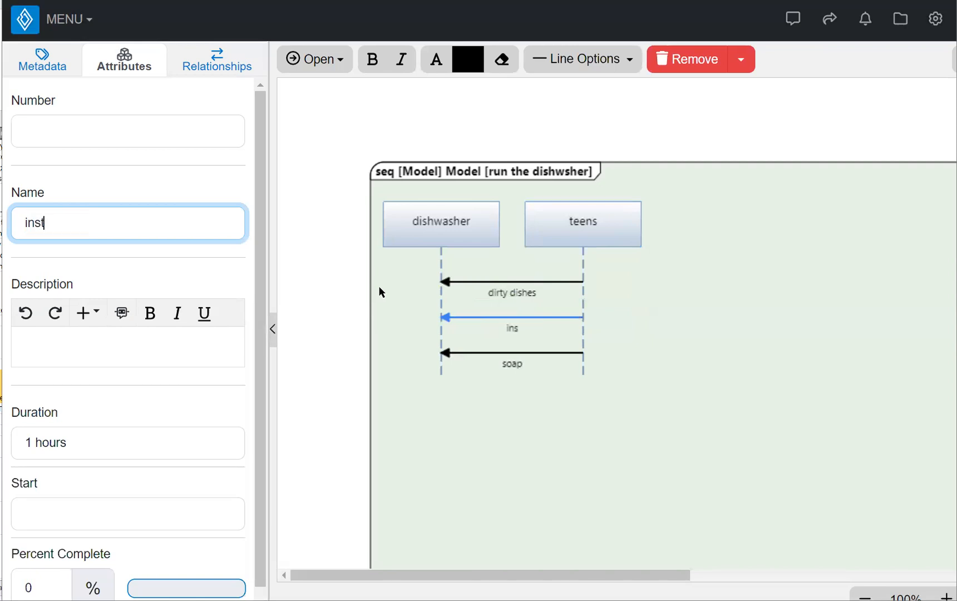
text(ructions)
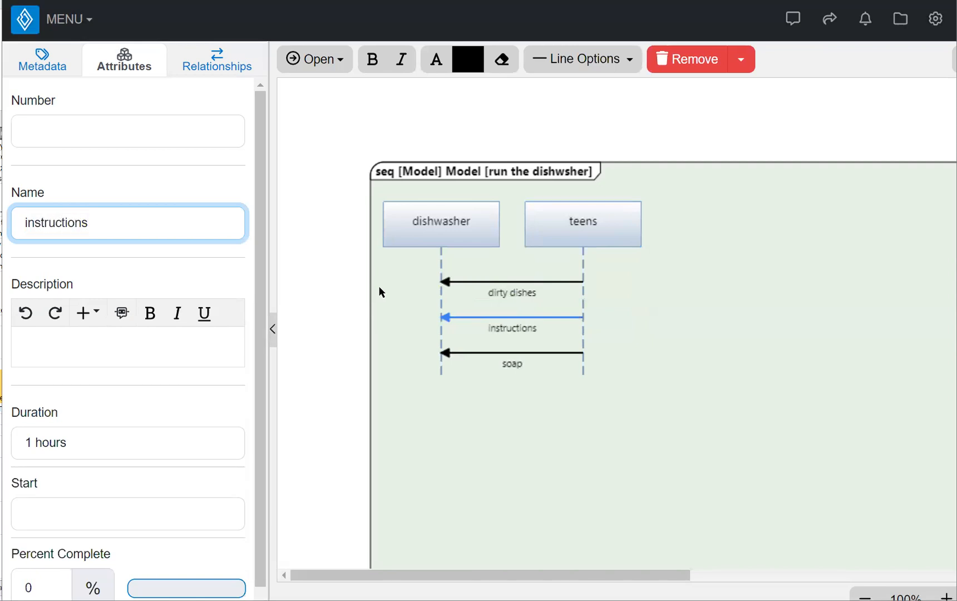
key(BackSpace)
key(BackSpace)
key(BackSpace)
key(BackSpace)
key(BackSpace)
key(BackSpace)
key(BackSpace)
key(BackSpace)
key(BackSpace)
key(BackSpace)
key(BackSpace)
key(BackSpace)
text(cycle)
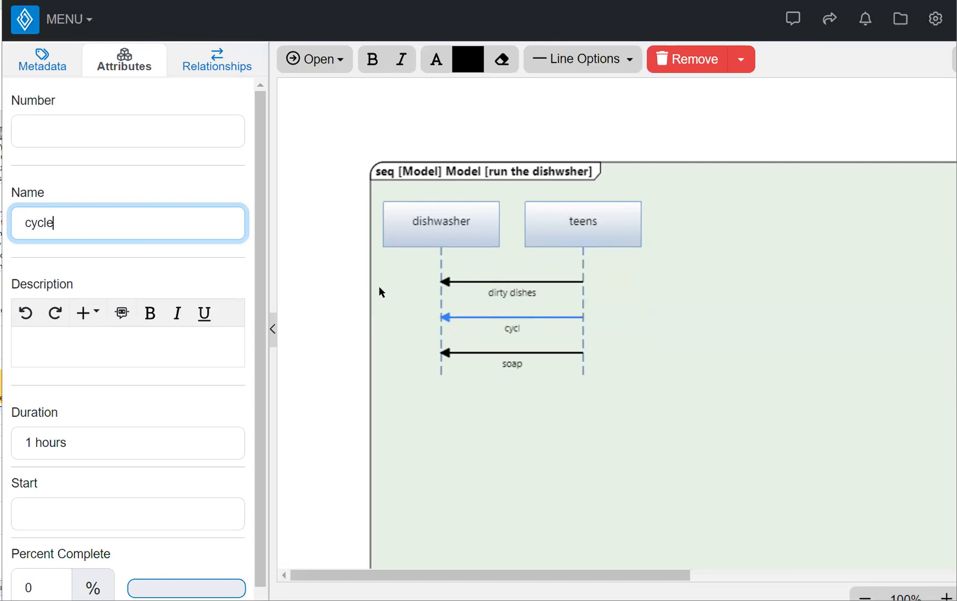
text( choices)
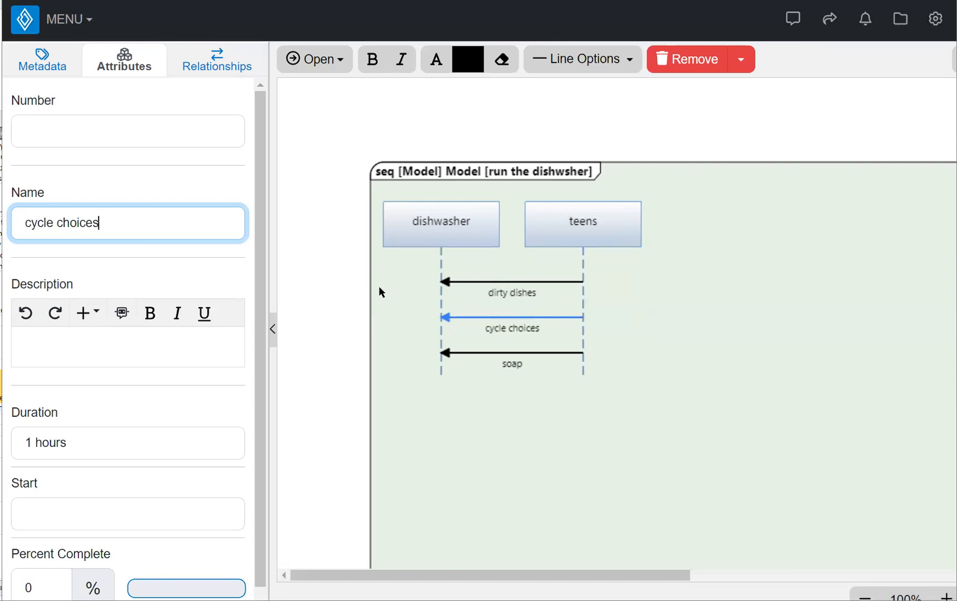
click(673, 373)
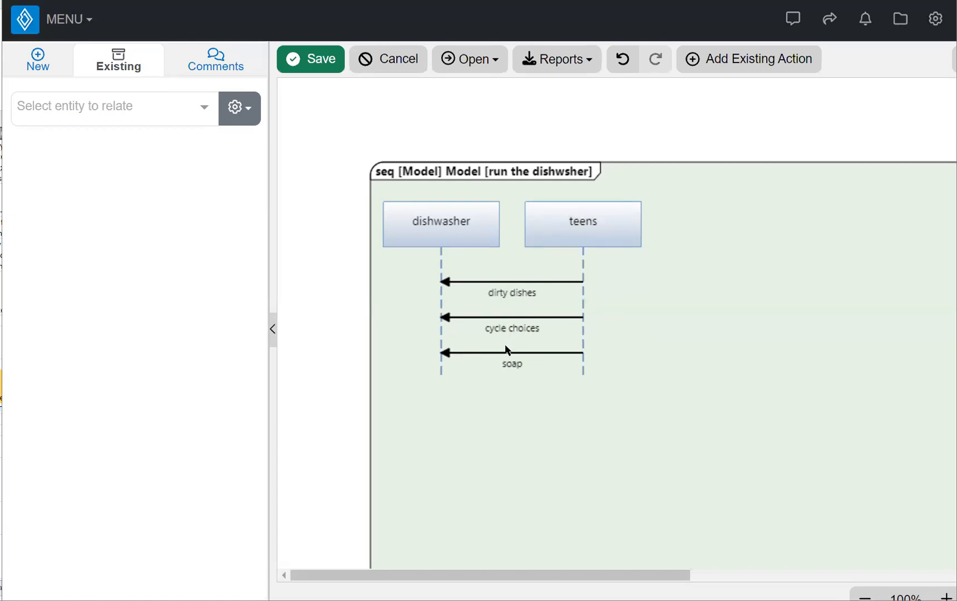
click(440, 328)
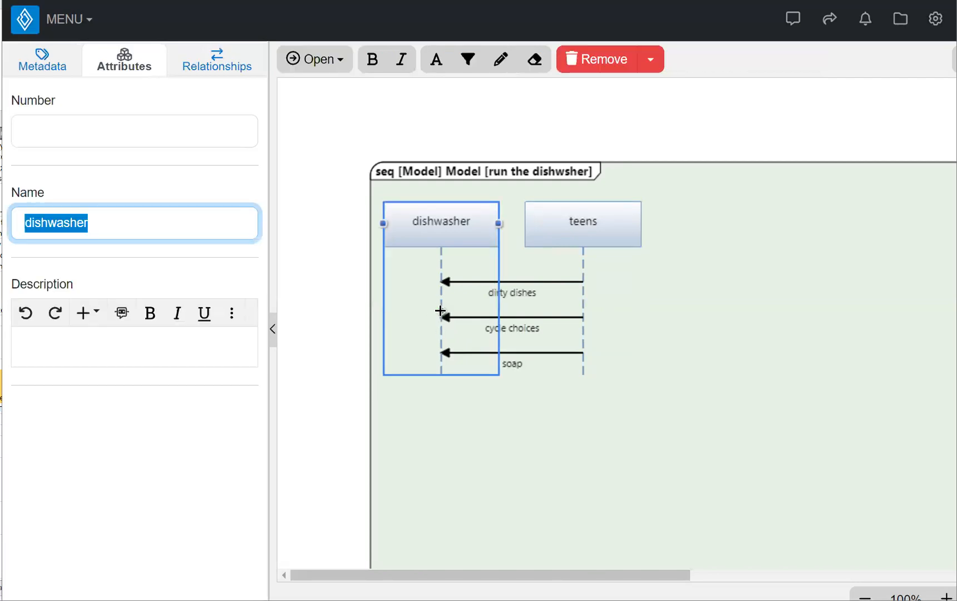
Draw a 'confirmation signal' message from the dishwasher lifeline to teens, just above soap
drag(440, 310, 579, 338)
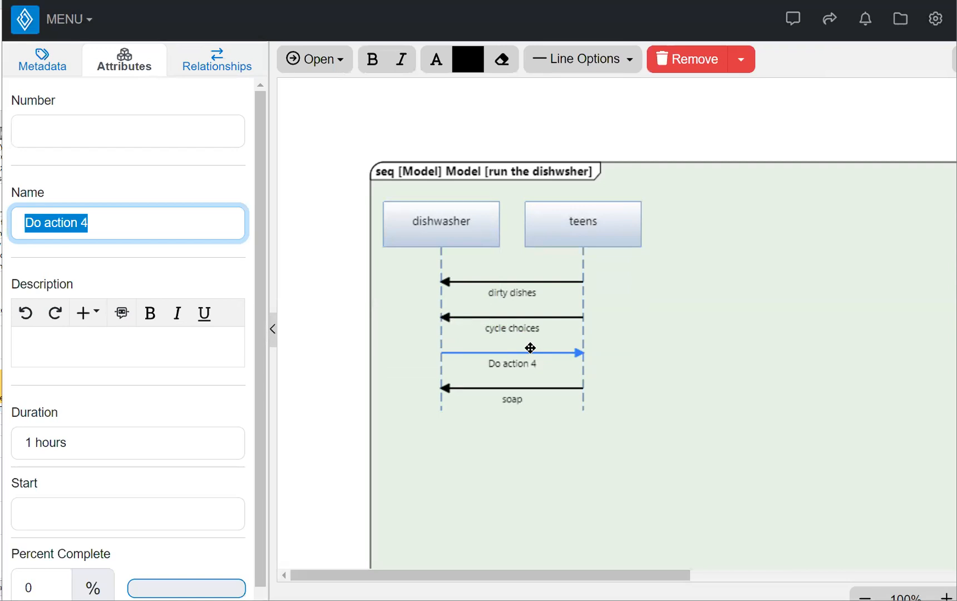
text(conf)
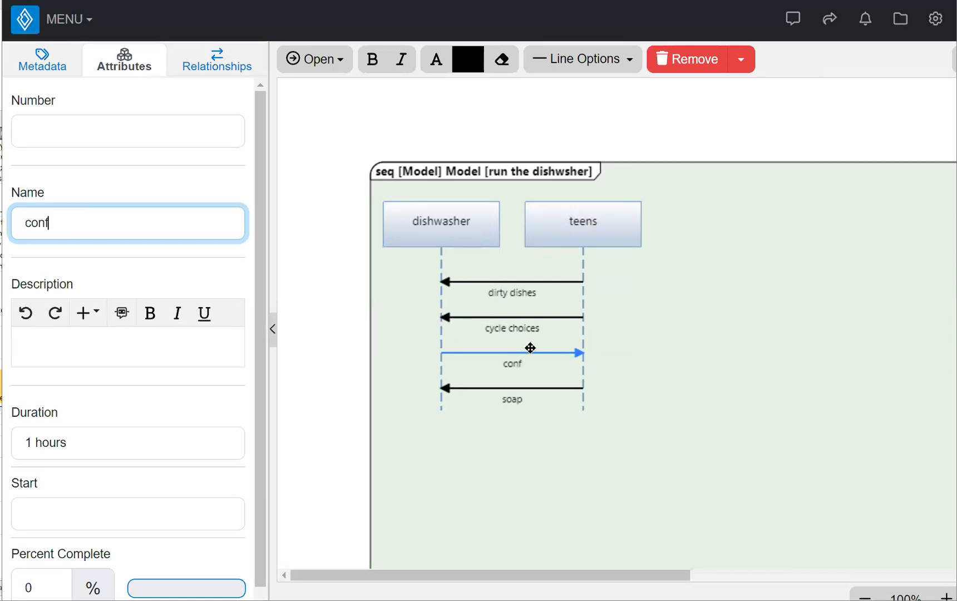
text(irmation signal)
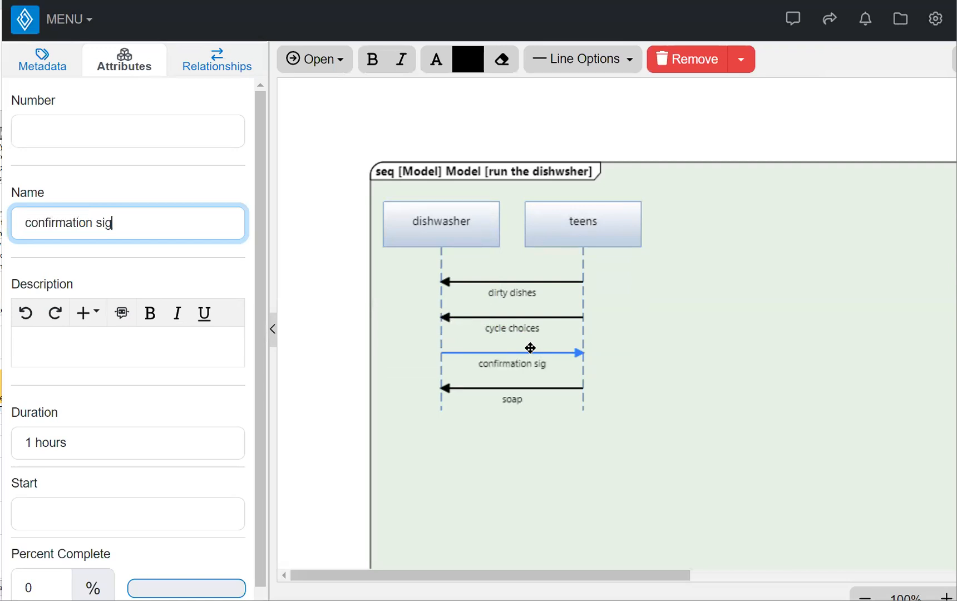
click(700, 392)
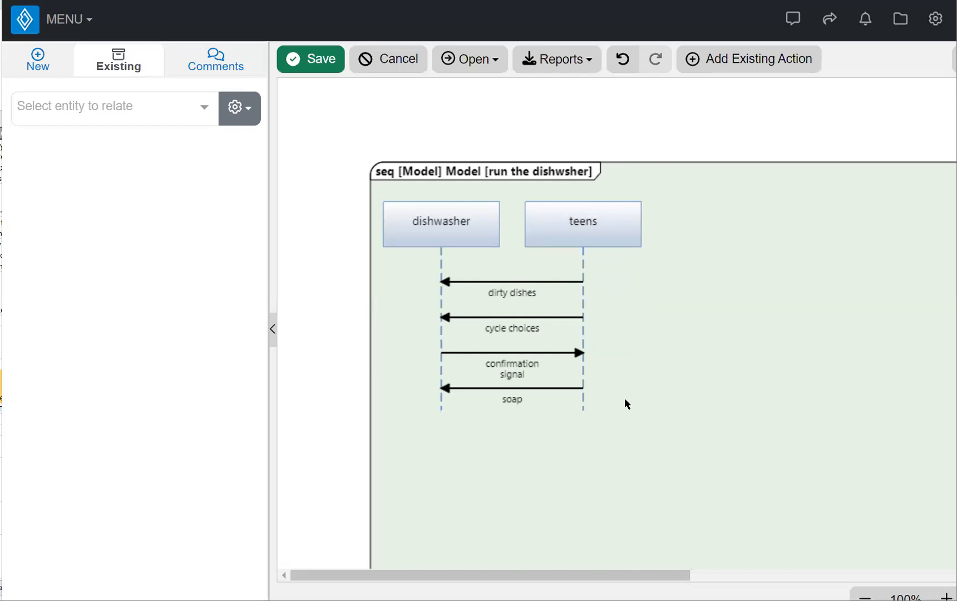
click(582, 410)
Draw a 'start signal' message from teens to dishwasher below soap
drag(582, 406, 446, 407)
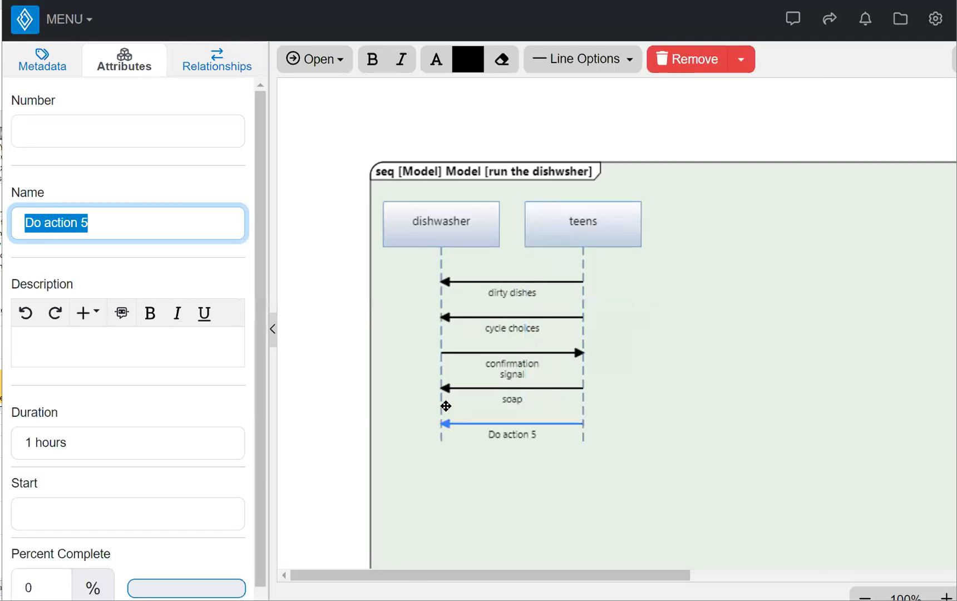
text(st)
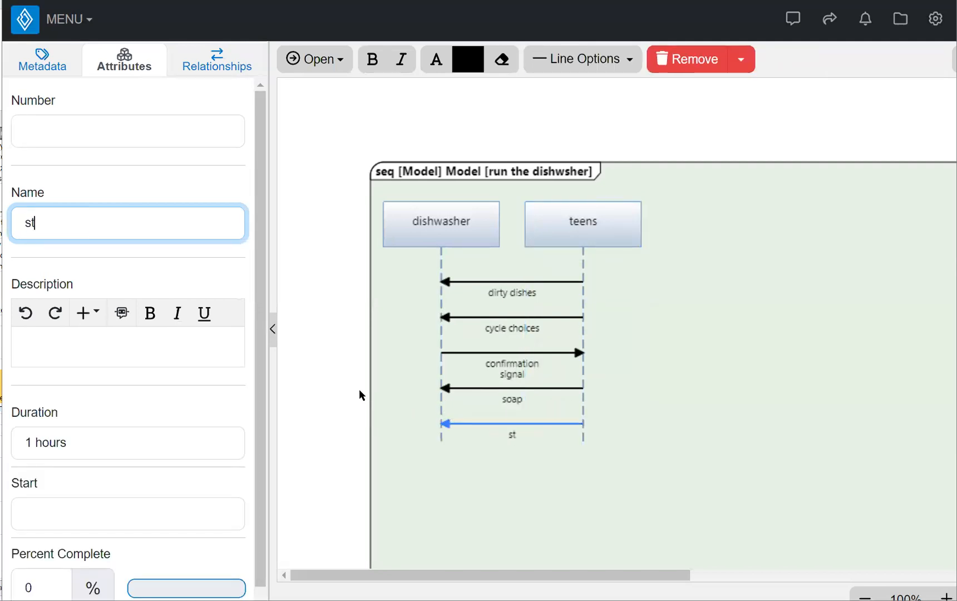
text(art signal)
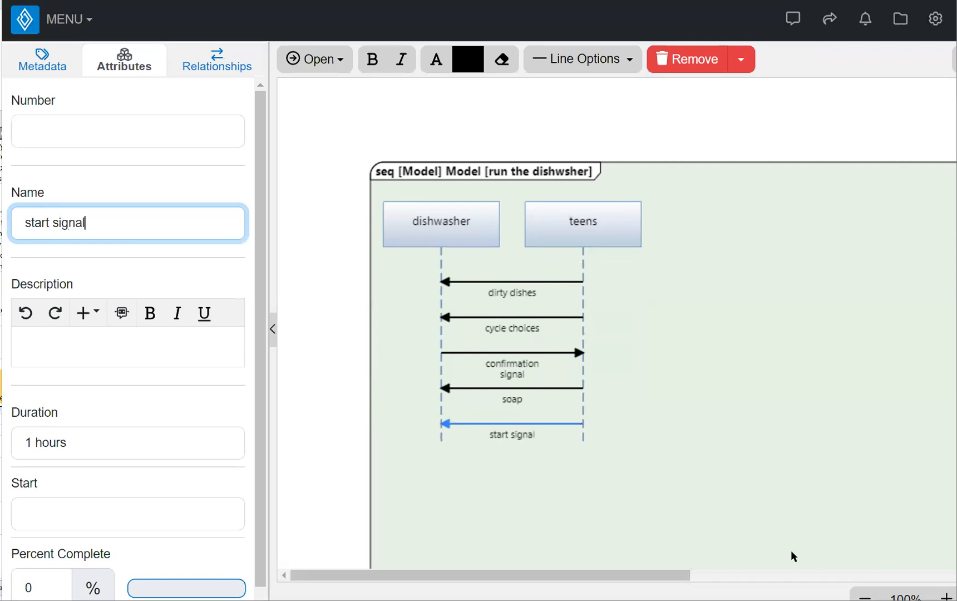
click(694, 432)
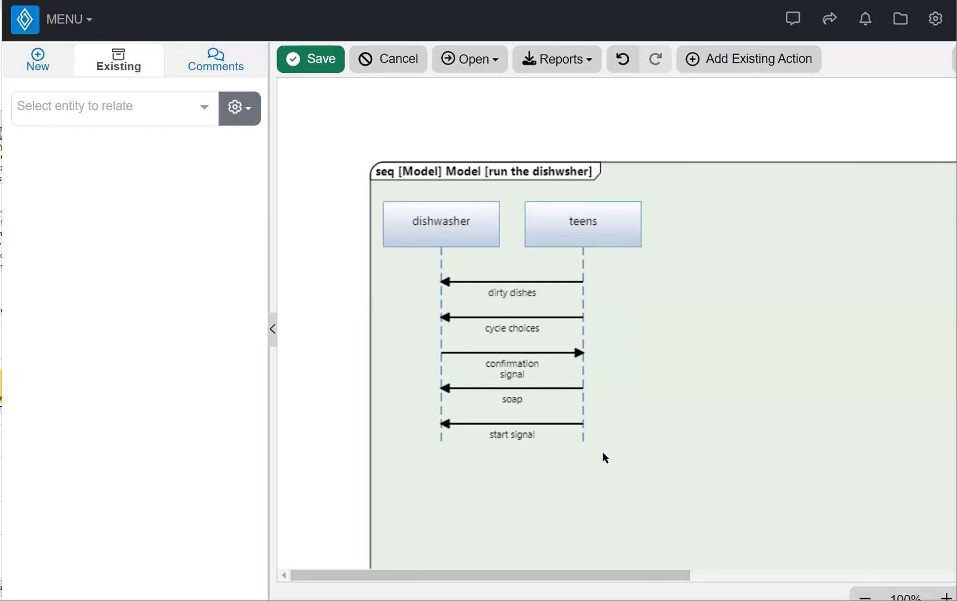
Draw a 'start confirmation signal' message from teens to dishwasher below start signal
drag(582, 435, 443, 434)
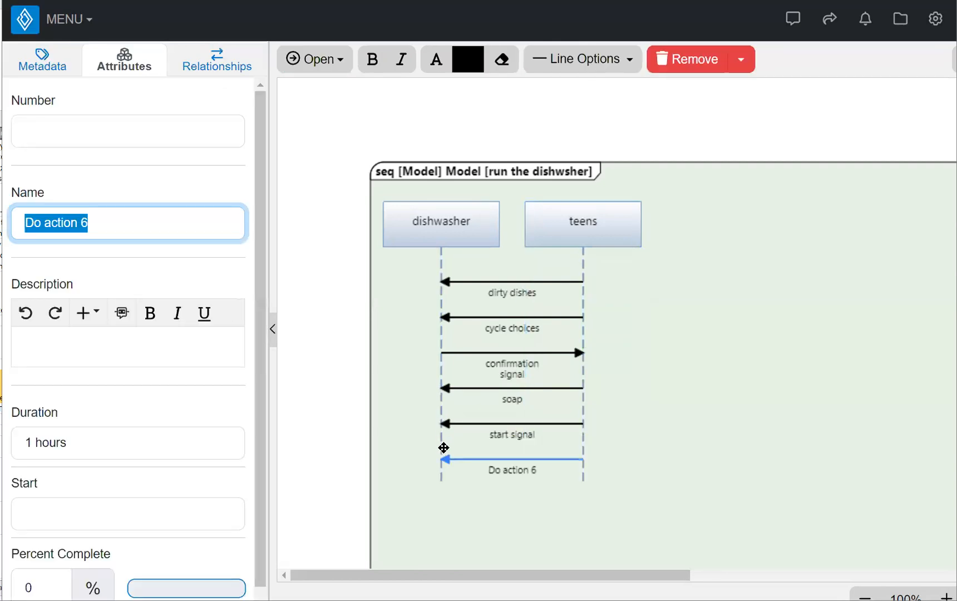
text(s)
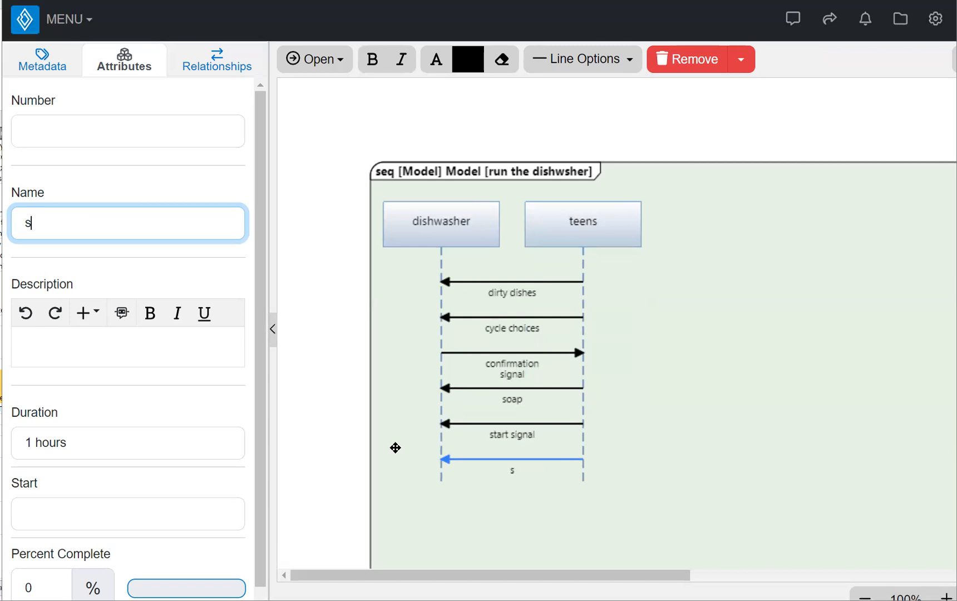
text(tart confirmation signal)
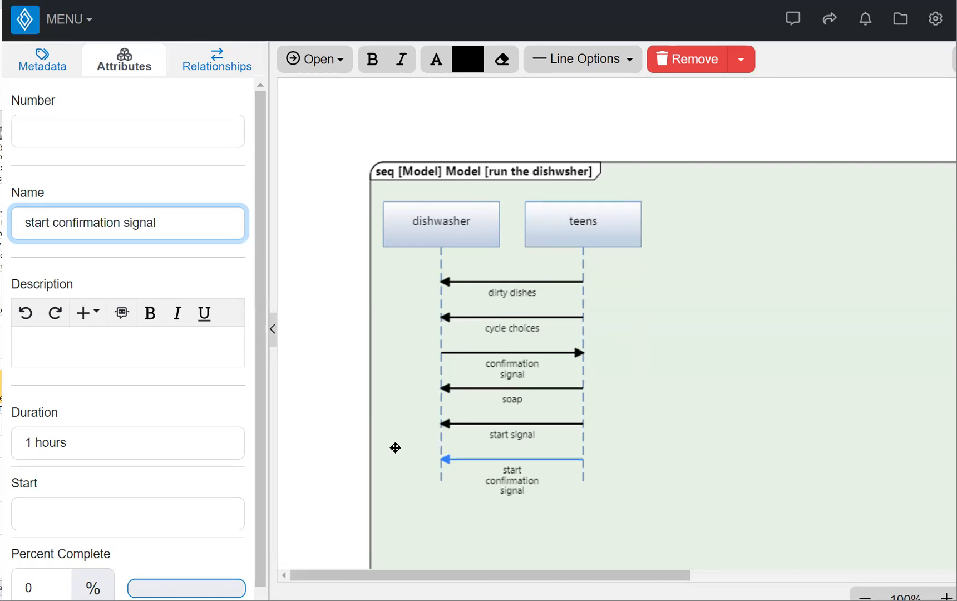
Rename the 'confirmation signal' message to 'cycle confirmation signal'
click(525, 372)
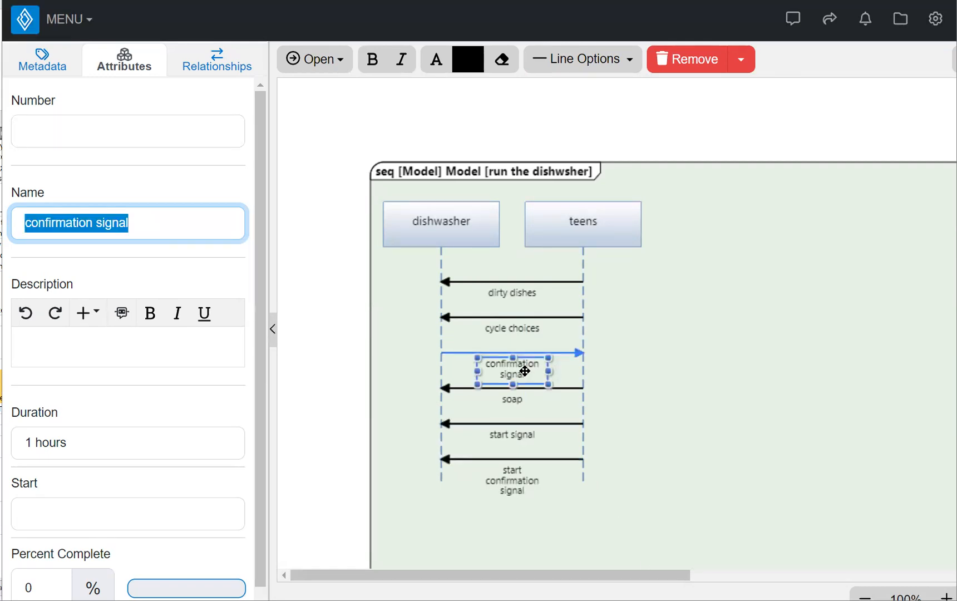
click(26, 222)
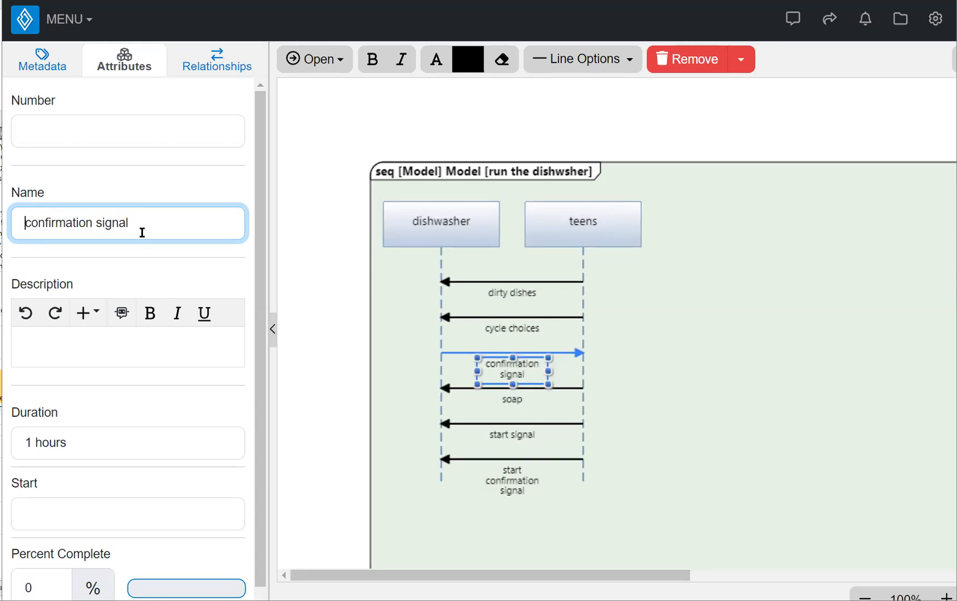
text(cycle)
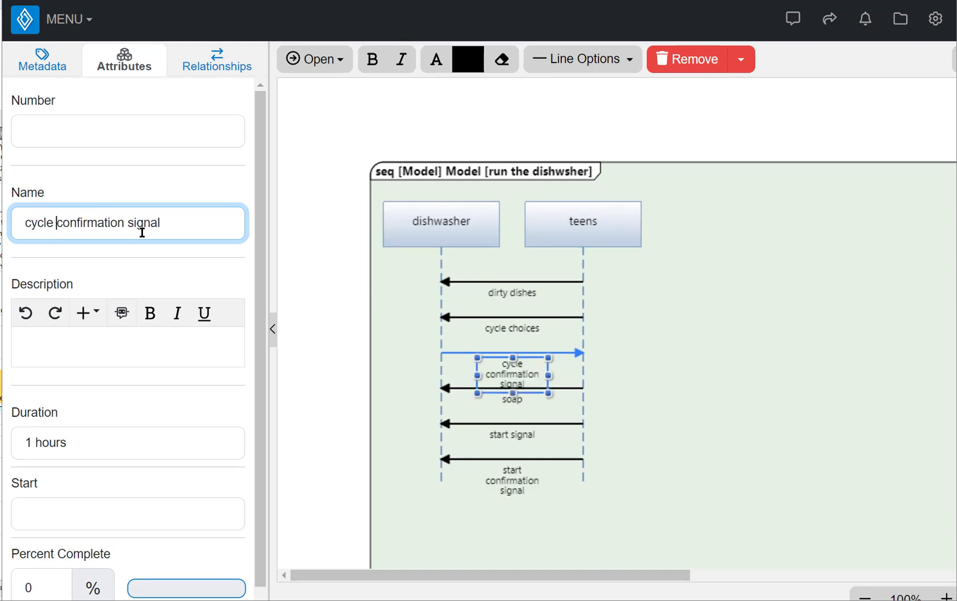
click(646, 478)
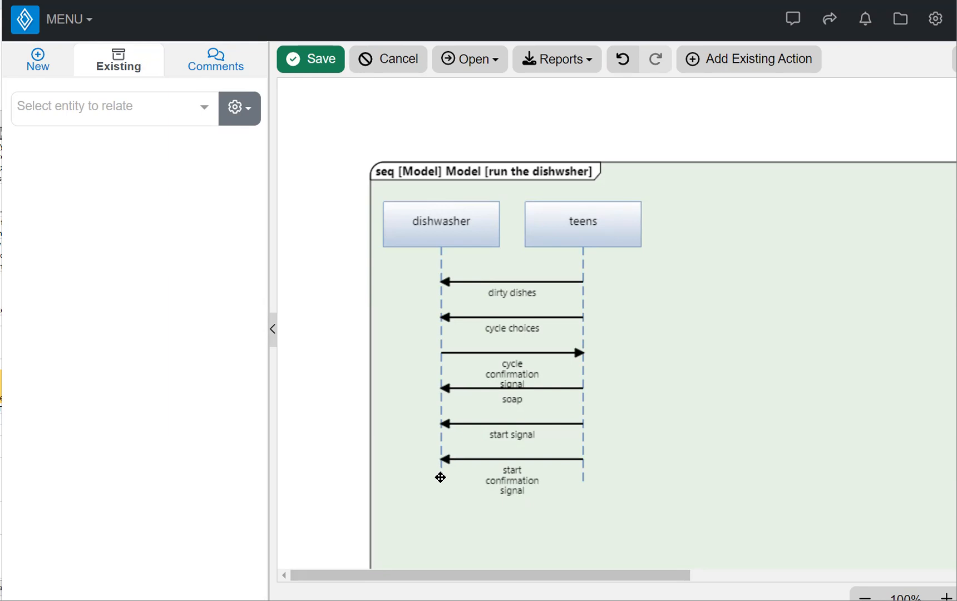
Delete the teens-to-dishwasher 'start confirmation signal' message from the database
click(482, 464)
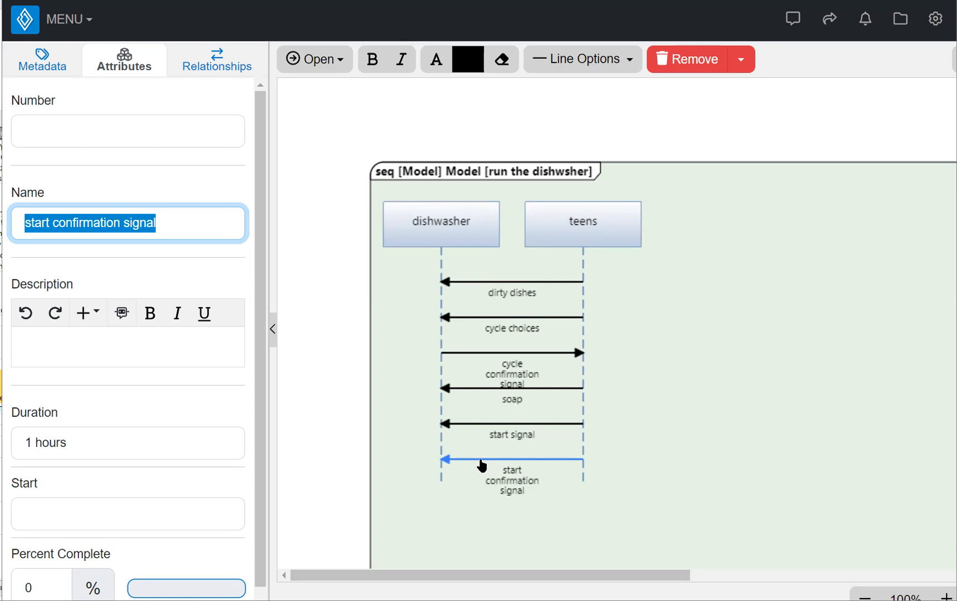
click(741, 62)
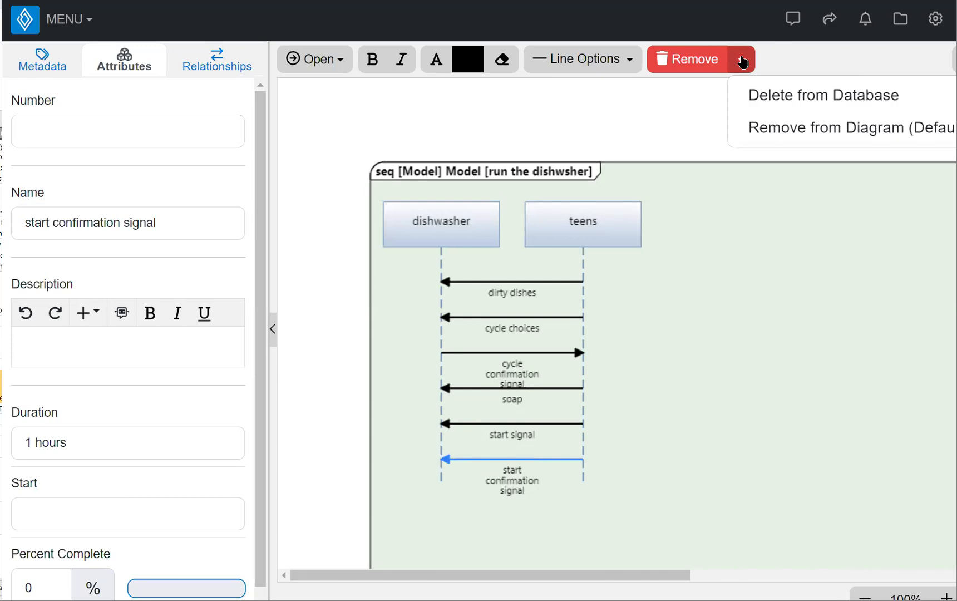
click(770, 97)
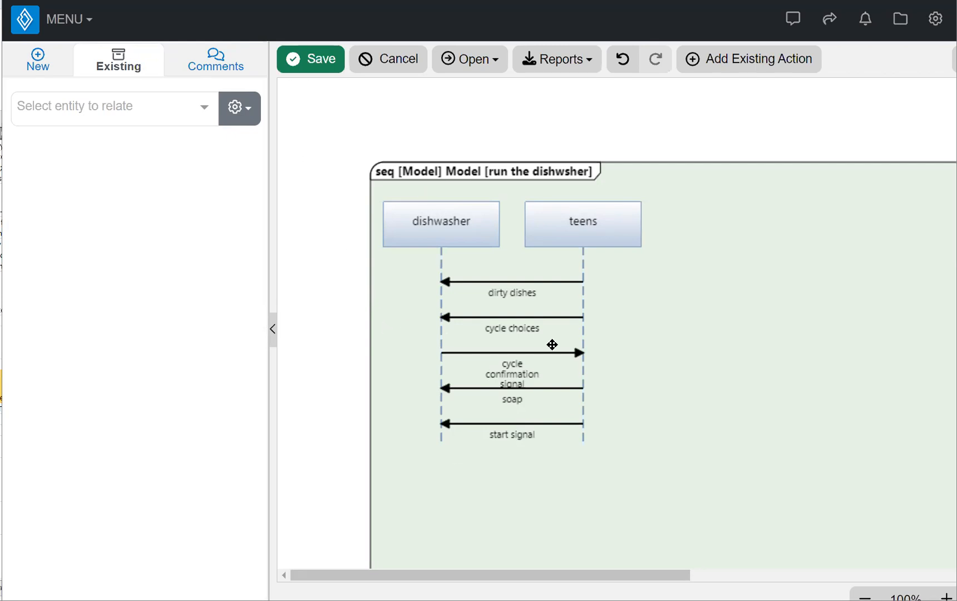
Draw a 'start confirmation signal' message from dishwasher to teens below start signal
click(441, 438)
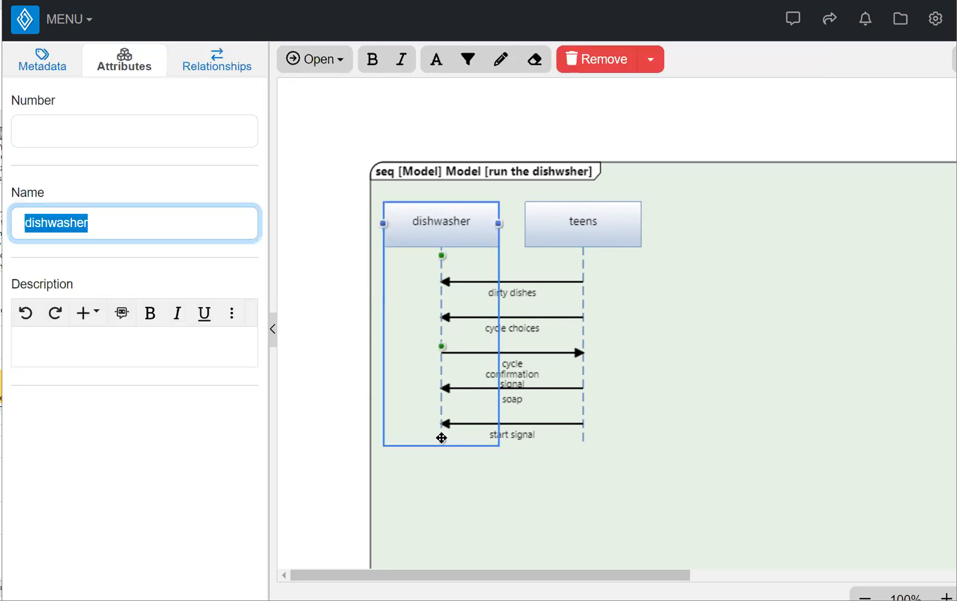
drag(441, 438, 583, 438)
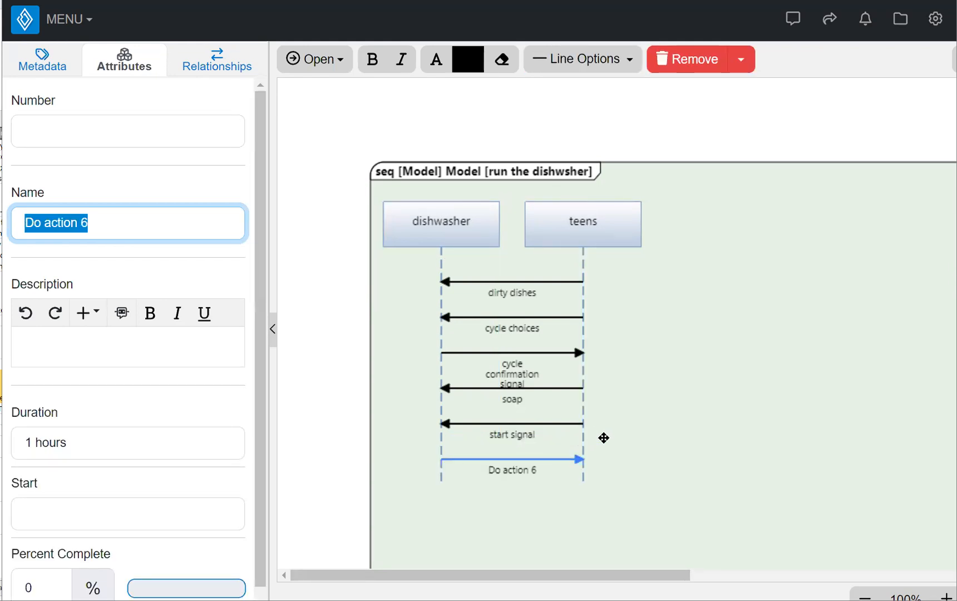
text(st)
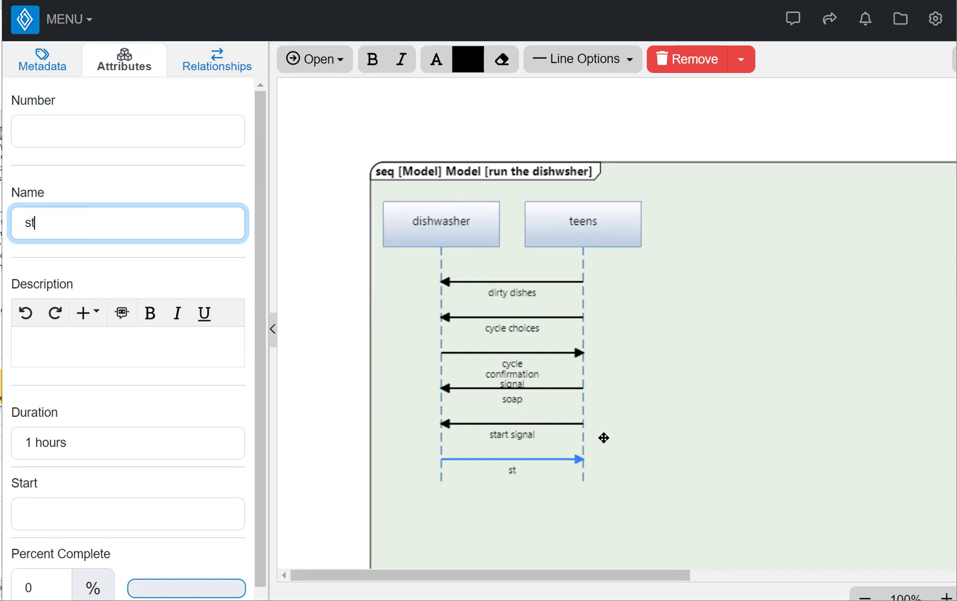
text(art confirmation s)
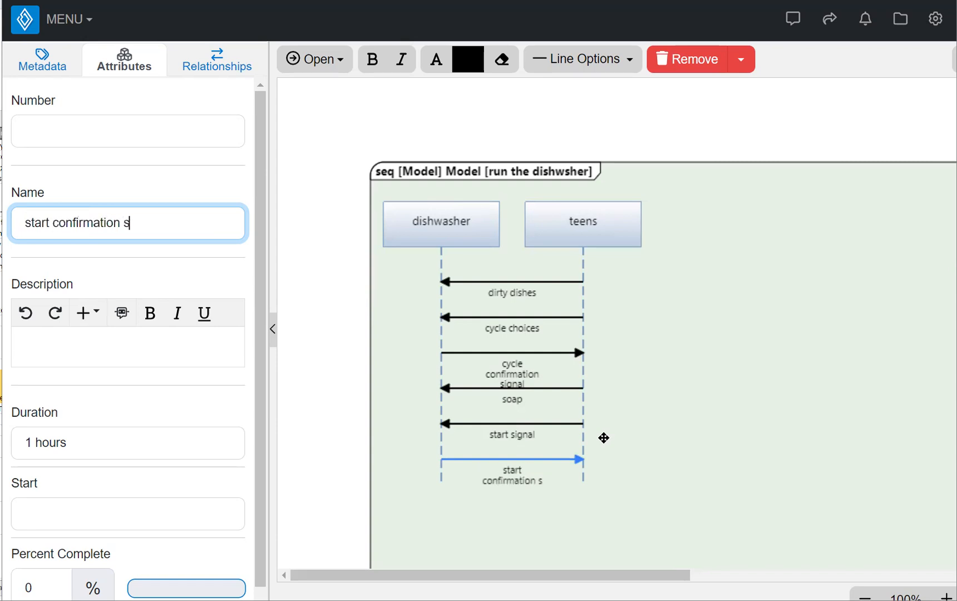
text(ignal)
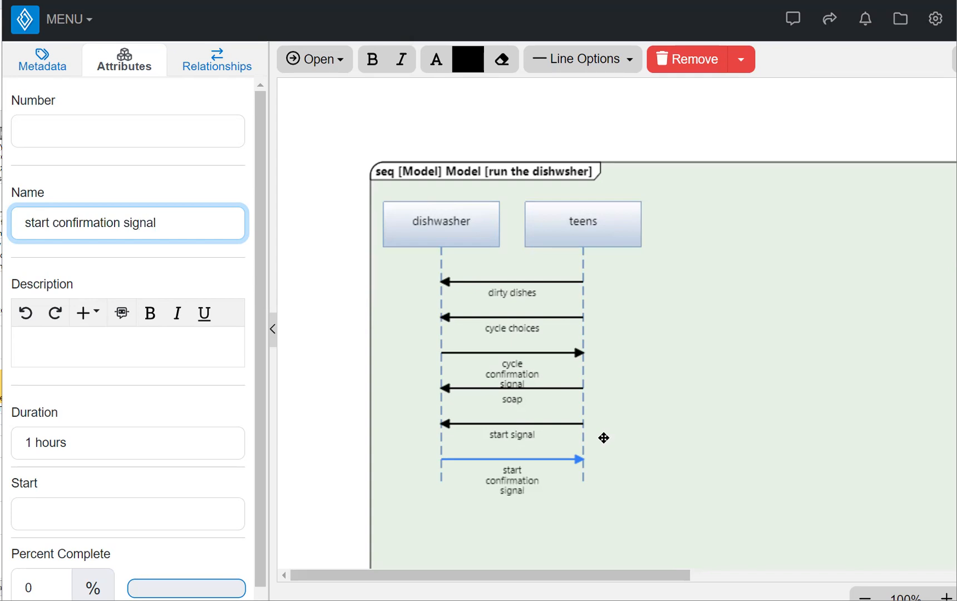
click(603, 438)
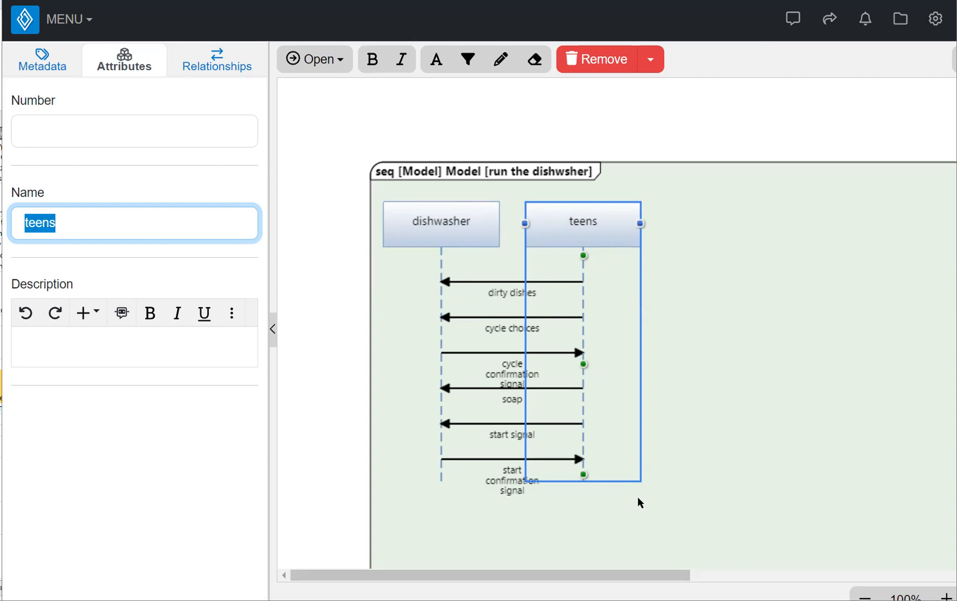
Add a 'done signal' message from dishwasher to teens at the bottom, then save and close
click(441, 475)
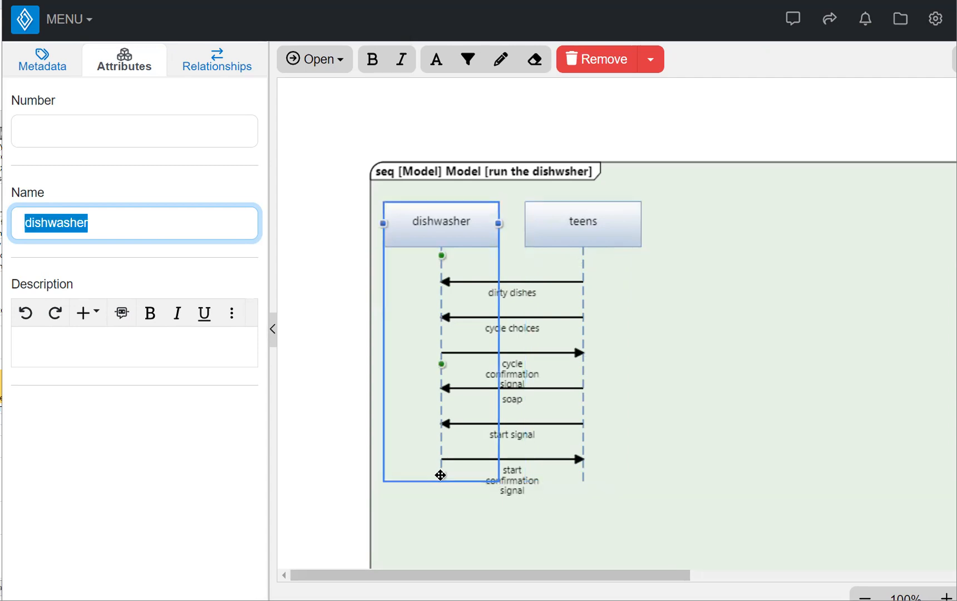
drag(439, 476, 576, 475)
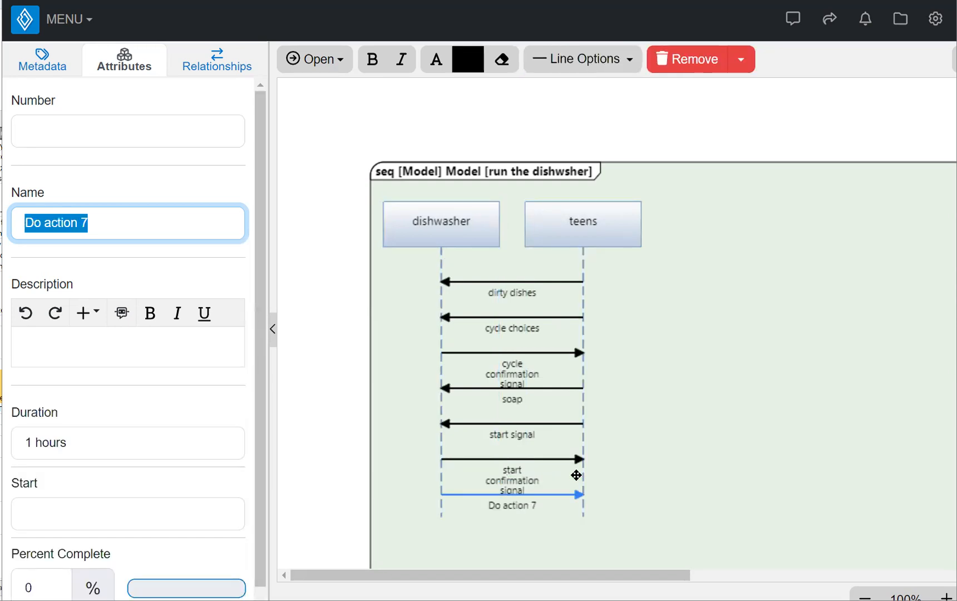
text(done signal)
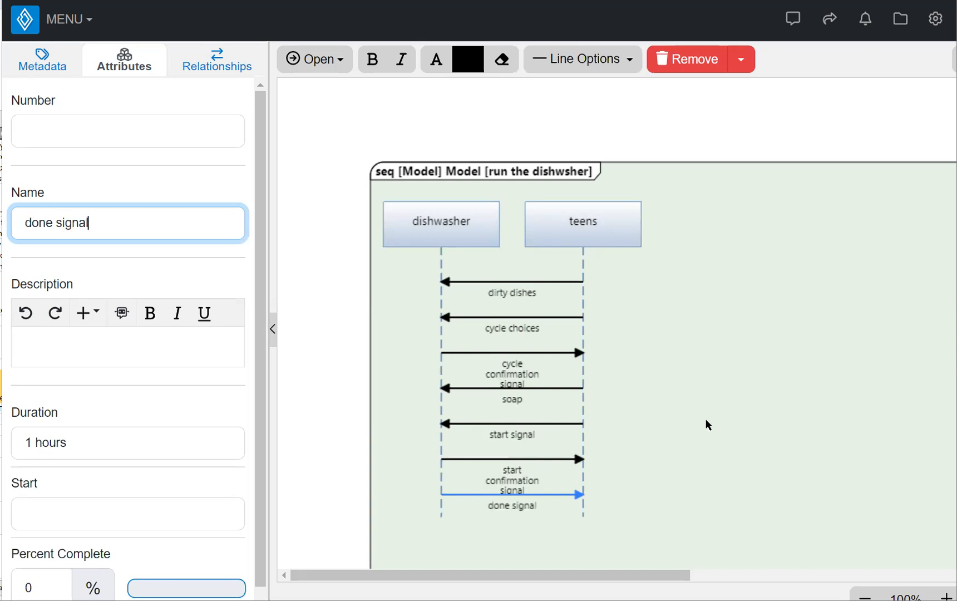
click(706, 421)
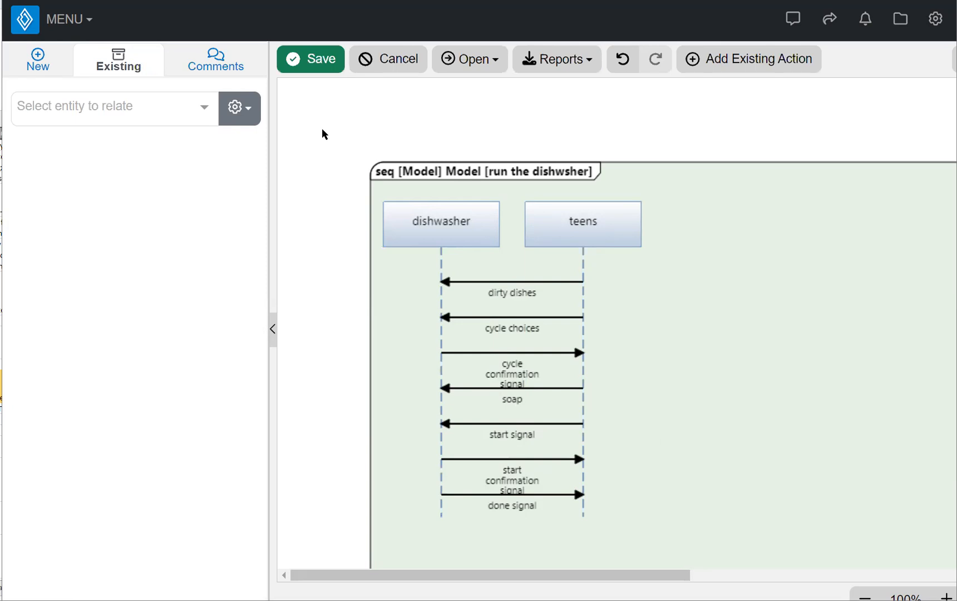
click(311, 57)
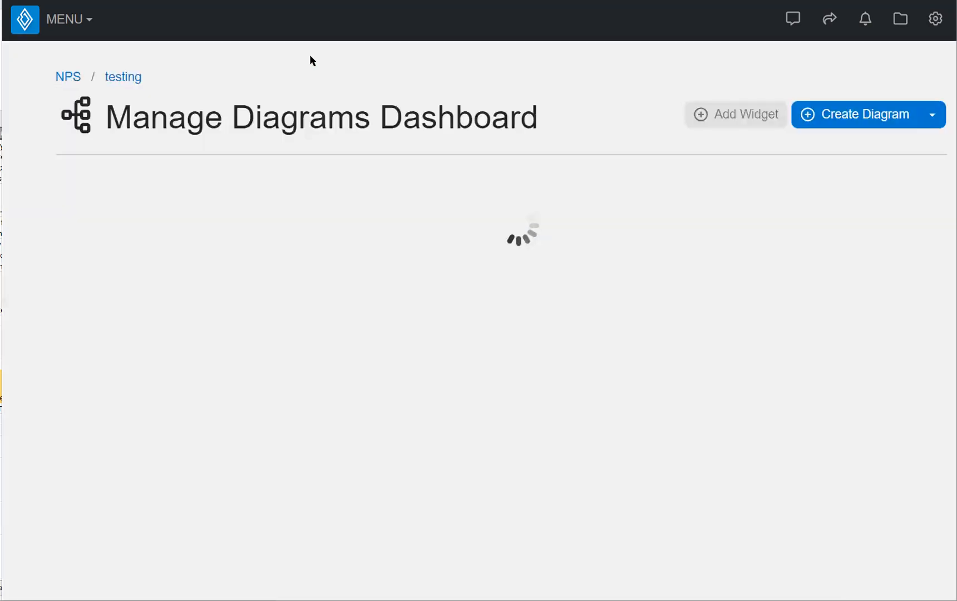